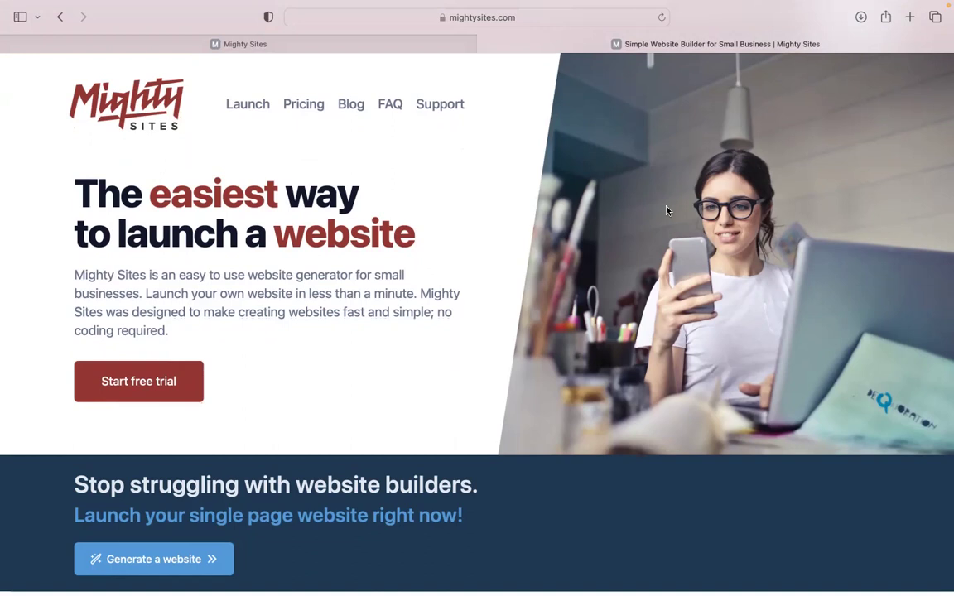
# Browse the mightysites.com homepage, then switch to the app's 'Let's build another site!' page.
pyautogui.scroll(-2, 666, 210)
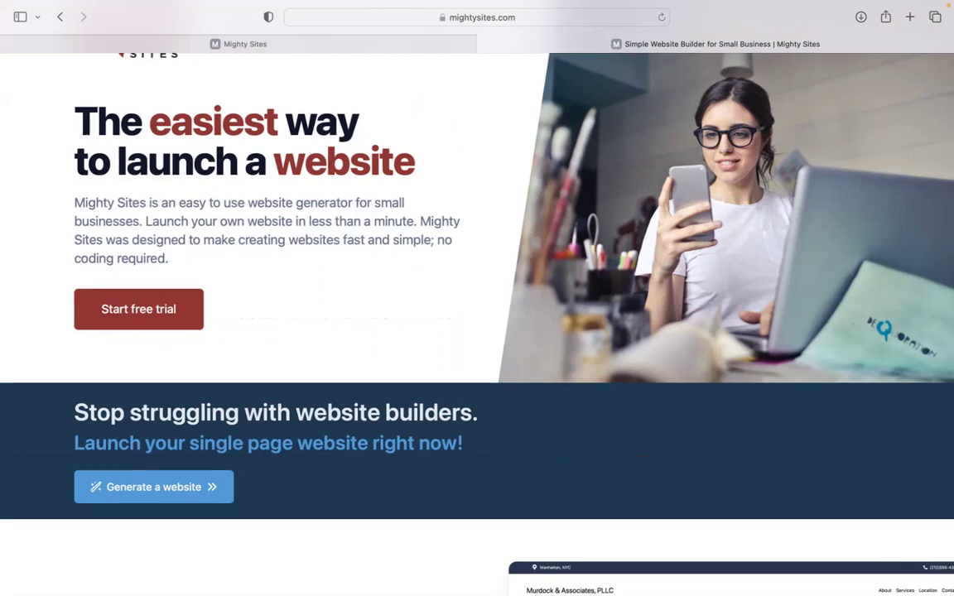
pyautogui.scroll(-6, 477, 322)
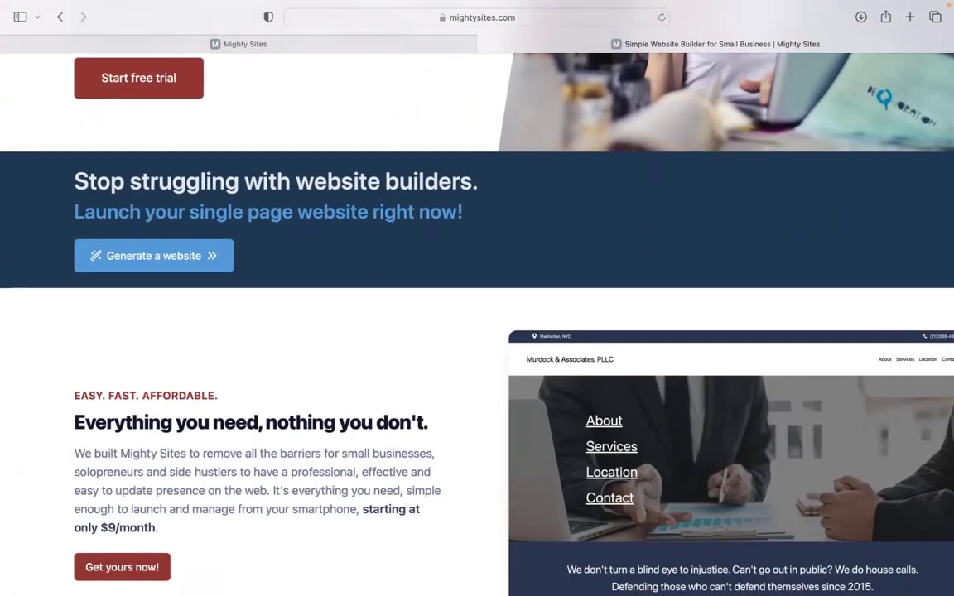
pyautogui.scroll(-3, 477, 323)
pyautogui.scroll(-3, 476, 323)
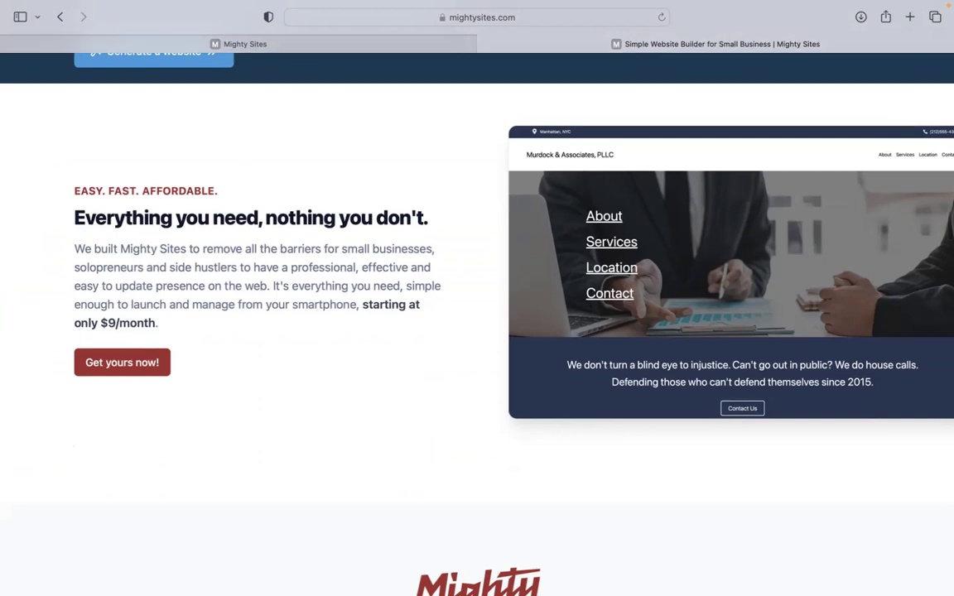
pyautogui.scroll(-2, 476, 322)
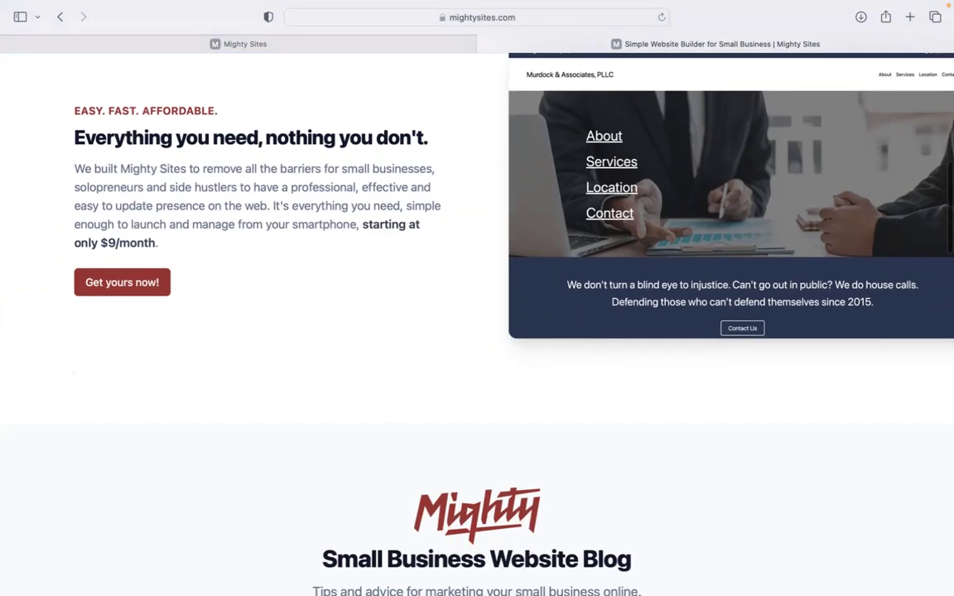
pyautogui.scroll(-2, 477, 323)
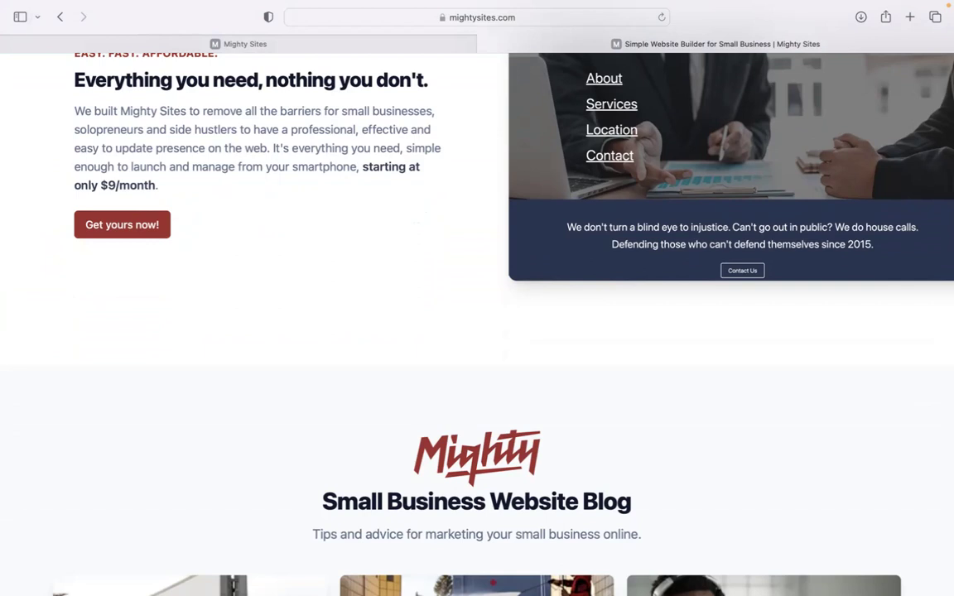
pyautogui.scroll(-6, 477, 323)
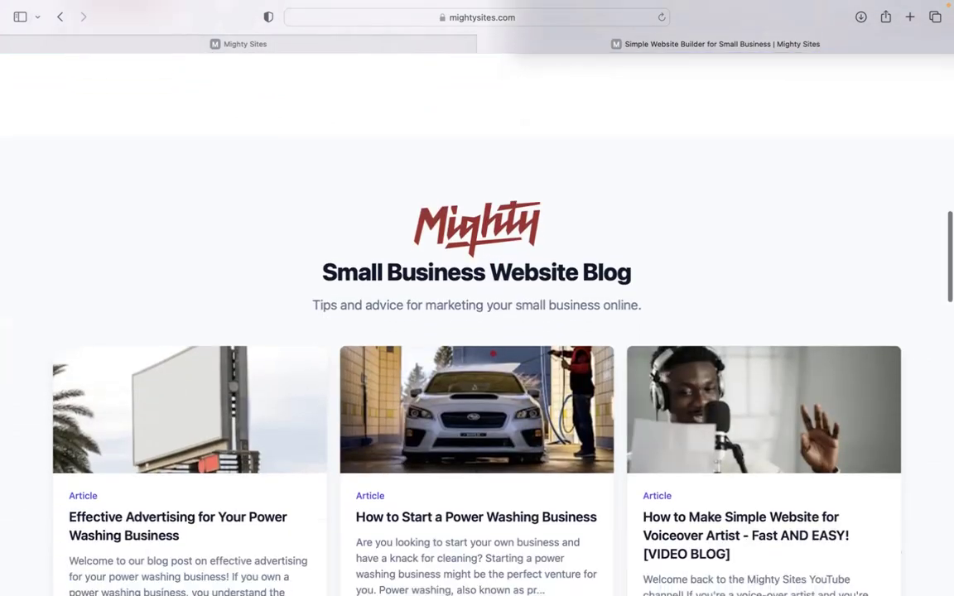
pyautogui.scroll(-9, 476, 323)
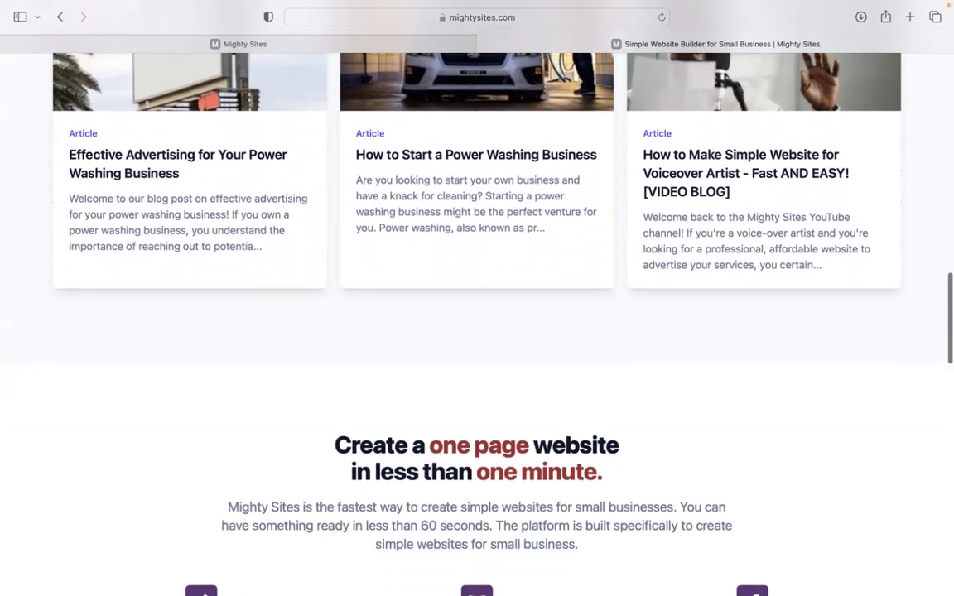
pyautogui.scroll(-7, 477, 323)
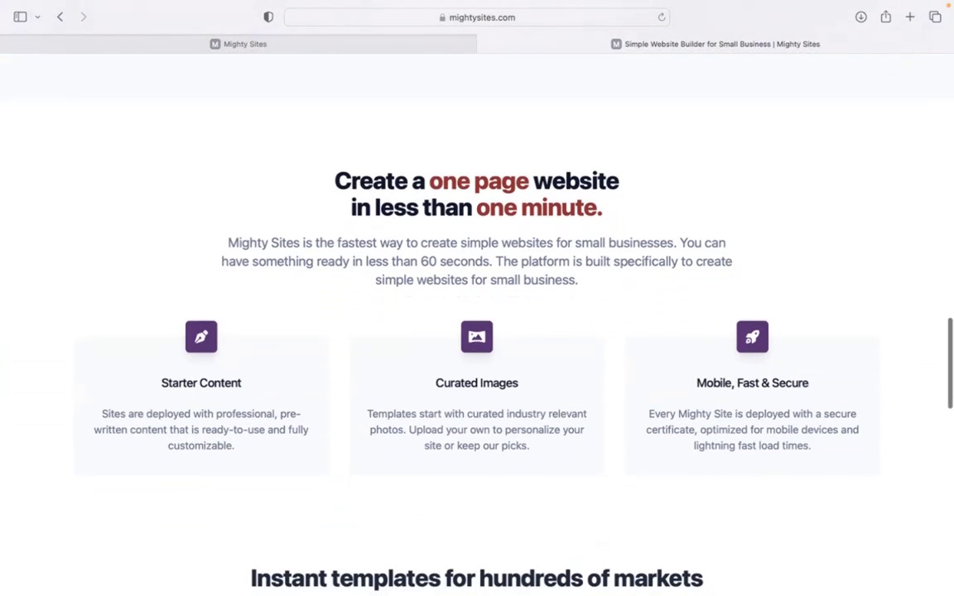
pyautogui.click(411, 48)
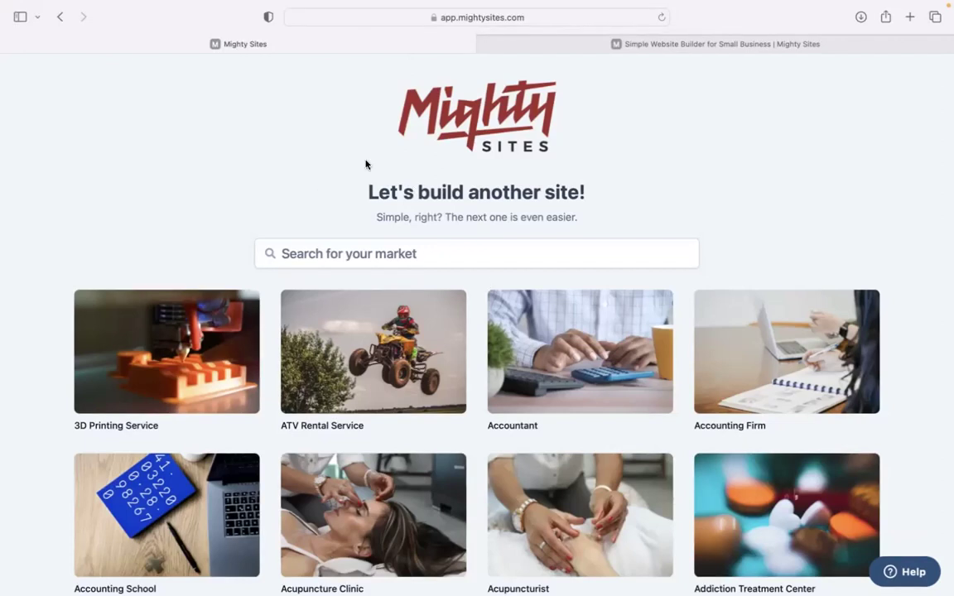
# Search the market list for 'landscaper' to narrow the template grid.
pyautogui.scroll(-4, 273, 165)
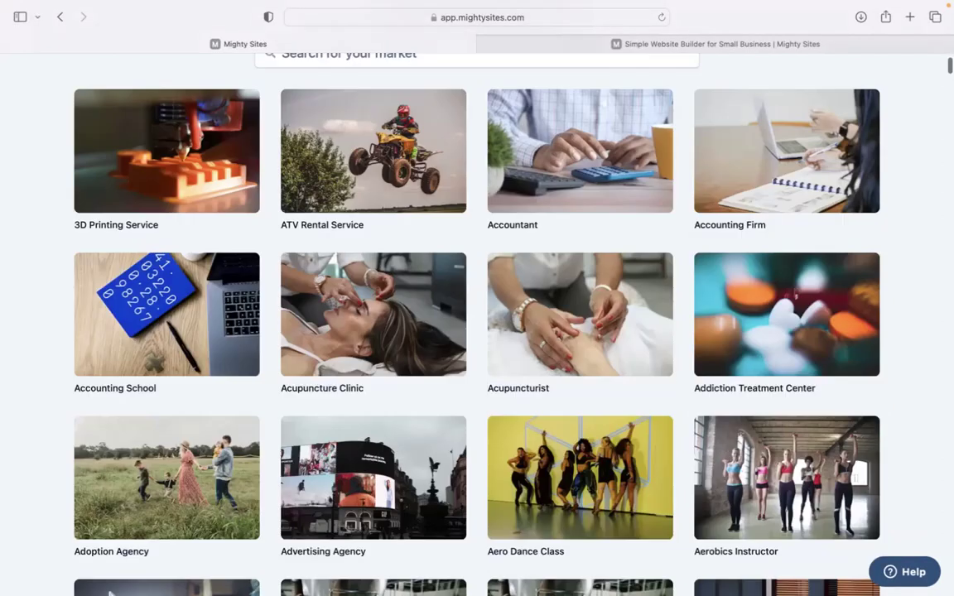
pyautogui.scroll(-20, 477, 298)
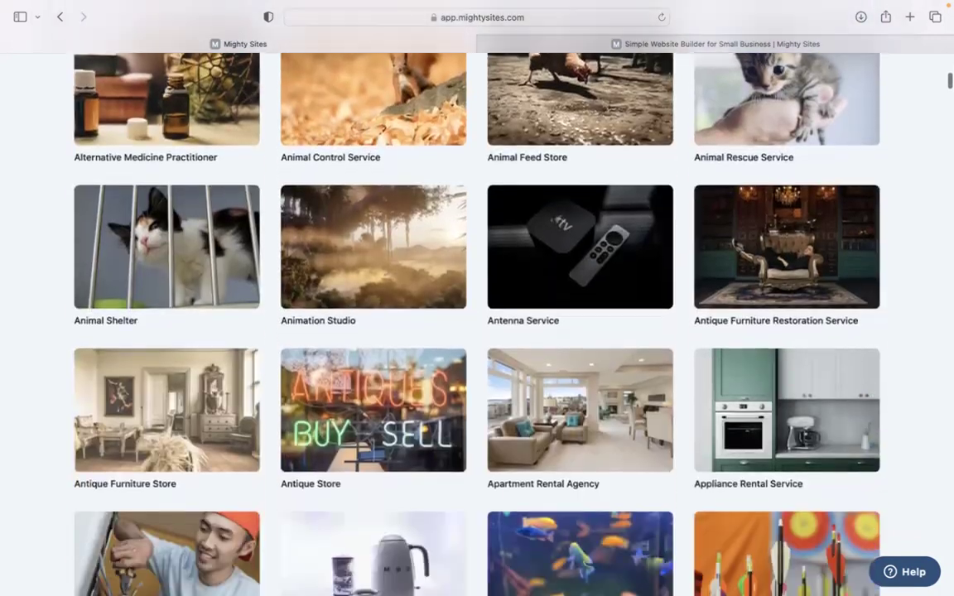
pyautogui.scroll(-5, 477, 298)
pyautogui.scroll(10, 477, 298)
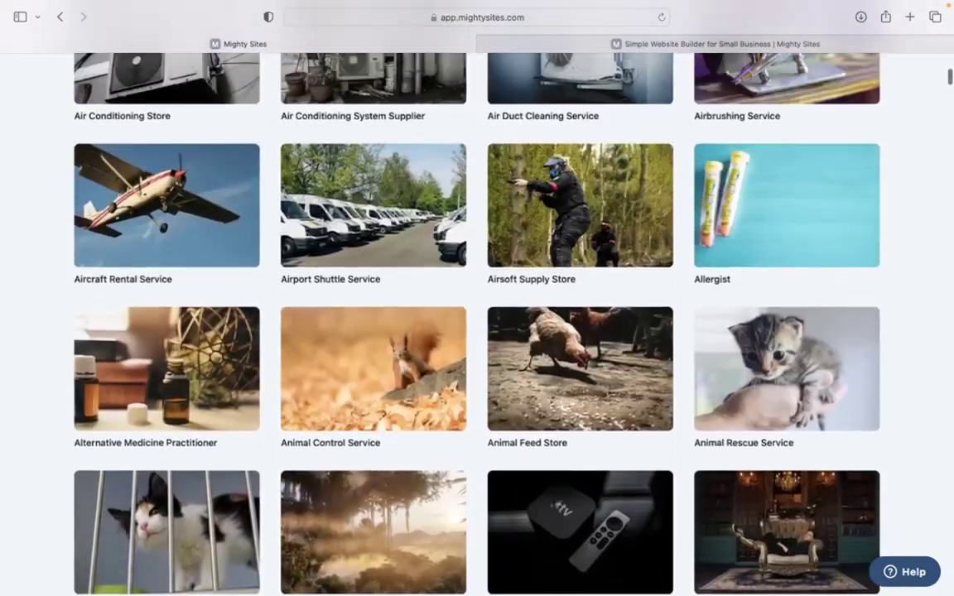
pyautogui.scroll(18, 374, 279)
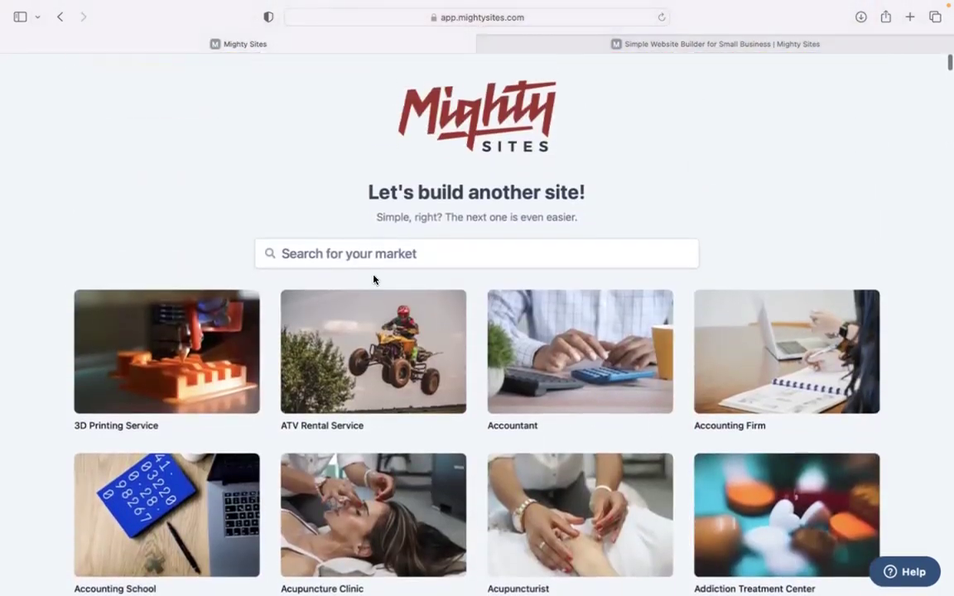
pyautogui.click(377, 262)
pyautogui.write('landscaper')
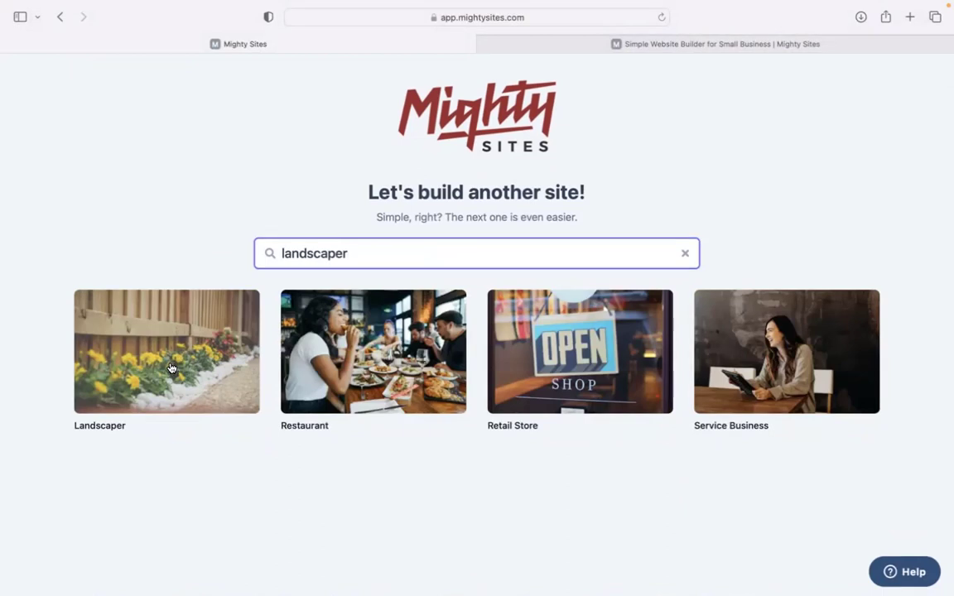
# Choose the Landscaper market, then enter company name 'The Nature Network' and city Denver.
pyautogui.click(170, 367)
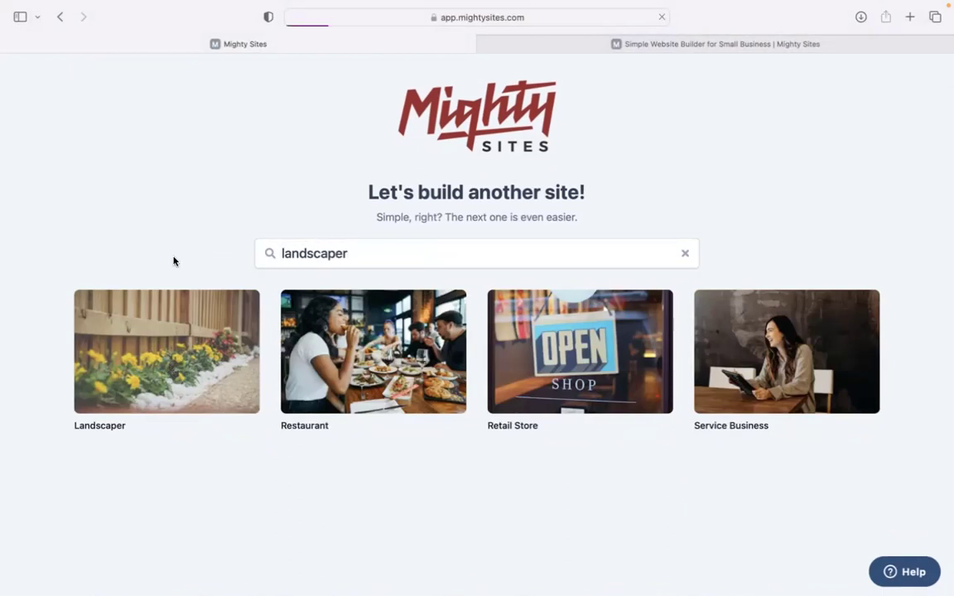
pyautogui.write('The Nature Network')
pyautogui.click(346, 329)
pyautogui.write('D')
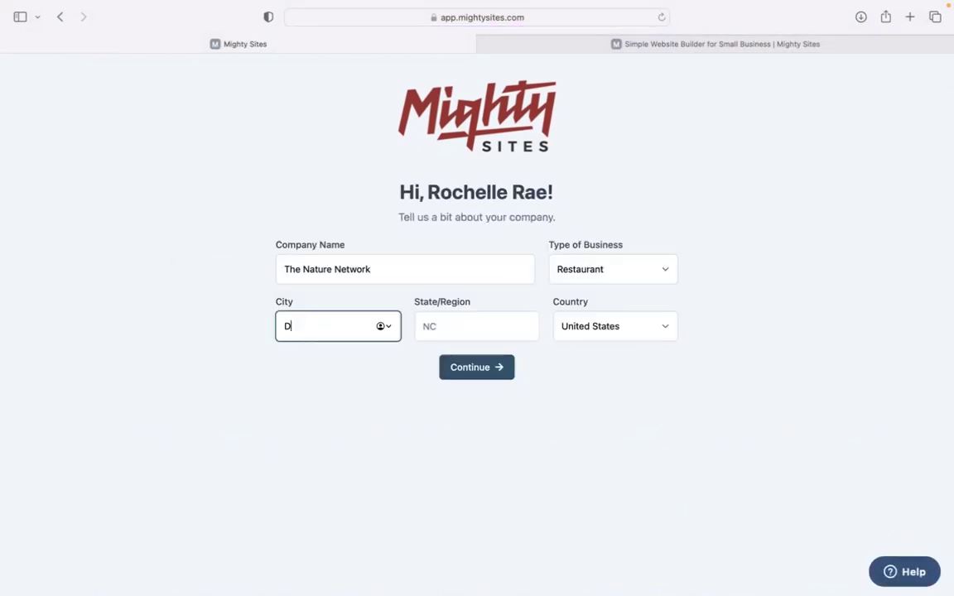
pyautogui.write('enevr')
pyautogui.press('BackSpace')
pyautogui.press('BackSpace')
pyautogui.press('BackSpace')
pyautogui.write('ver')
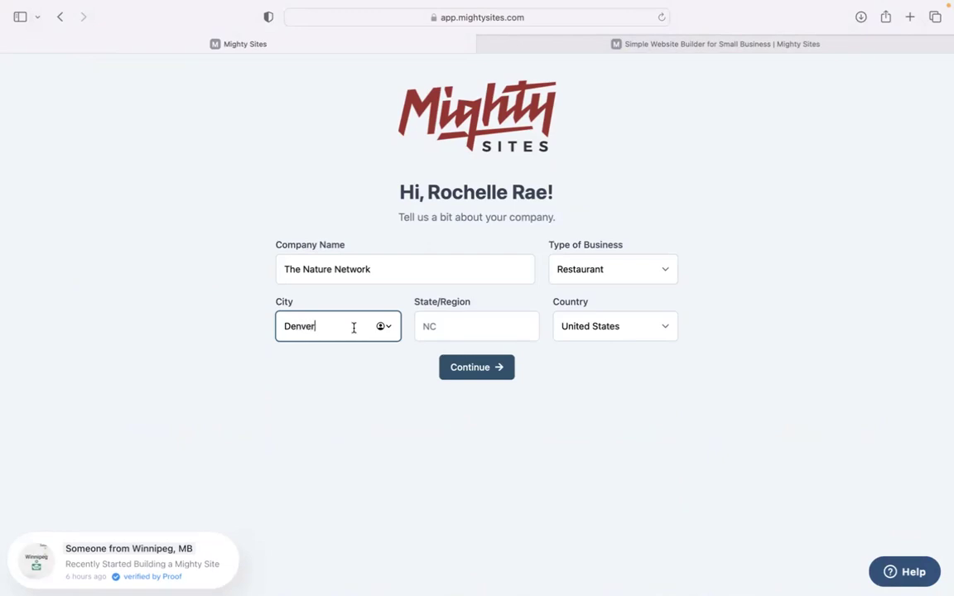
# Set the state to Colorado and business type to Service, then submit the details.
pyautogui.click(453, 325)
pyautogui.write('Colorado')
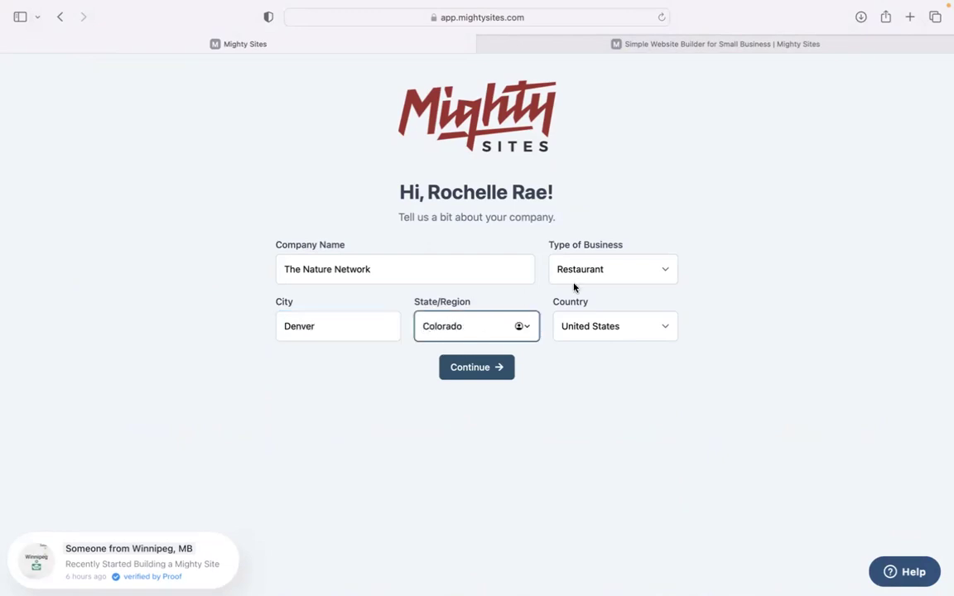
pyautogui.click(574, 281)
pyautogui.click(583, 292)
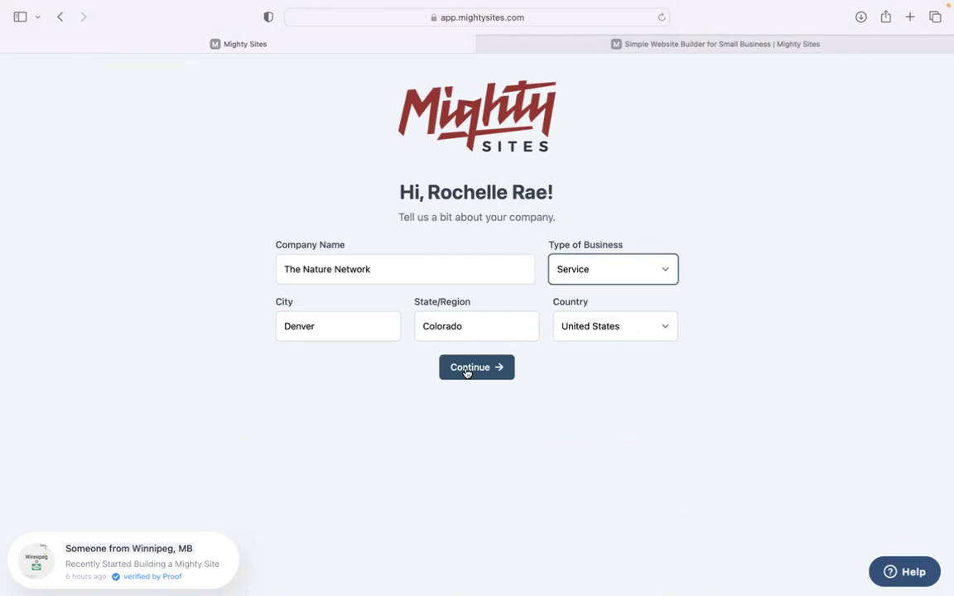
pyautogui.click(467, 372)
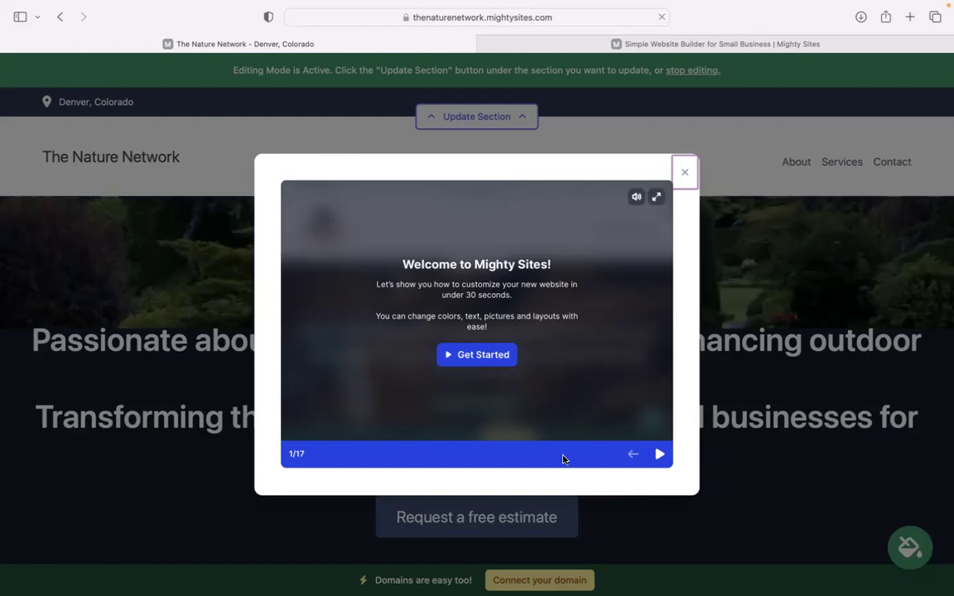
# Step through the six welcome-tour slides and close the Welcome to Mighty Sites tour.
pyautogui.click(659, 454)
pyautogui.click(659, 453)
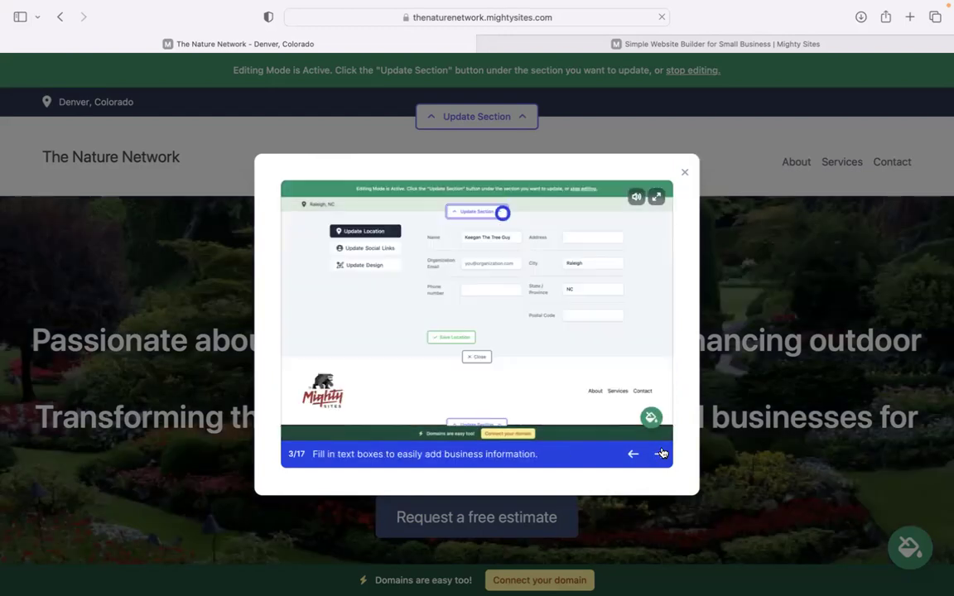
pyautogui.click(660, 453)
pyautogui.click(660, 454)
pyautogui.click(661, 454)
pyautogui.click(660, 453)
pyautogui.click(660, 453)
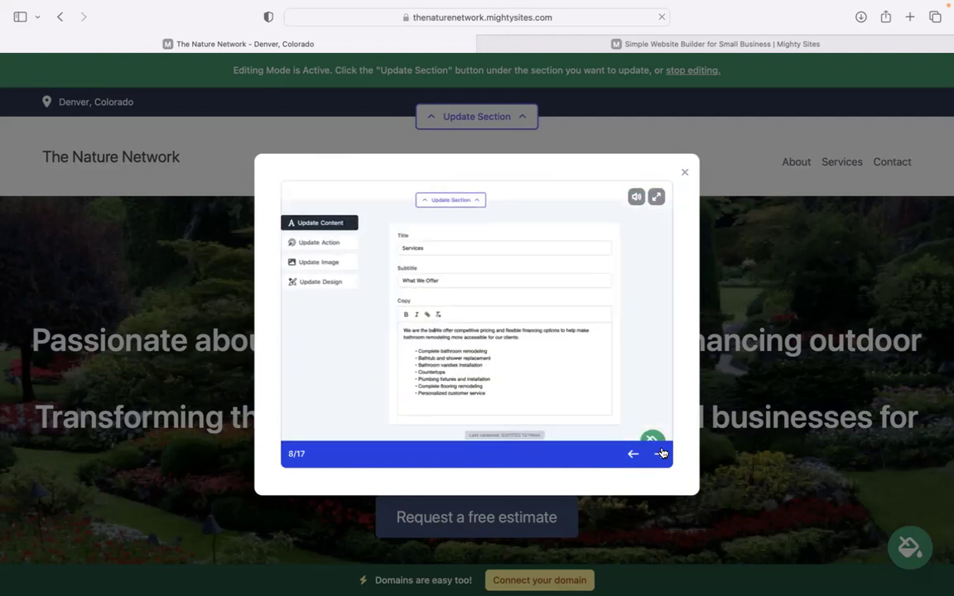
pyautogui.click(660, 454)
pyautogui.click(684, 171)
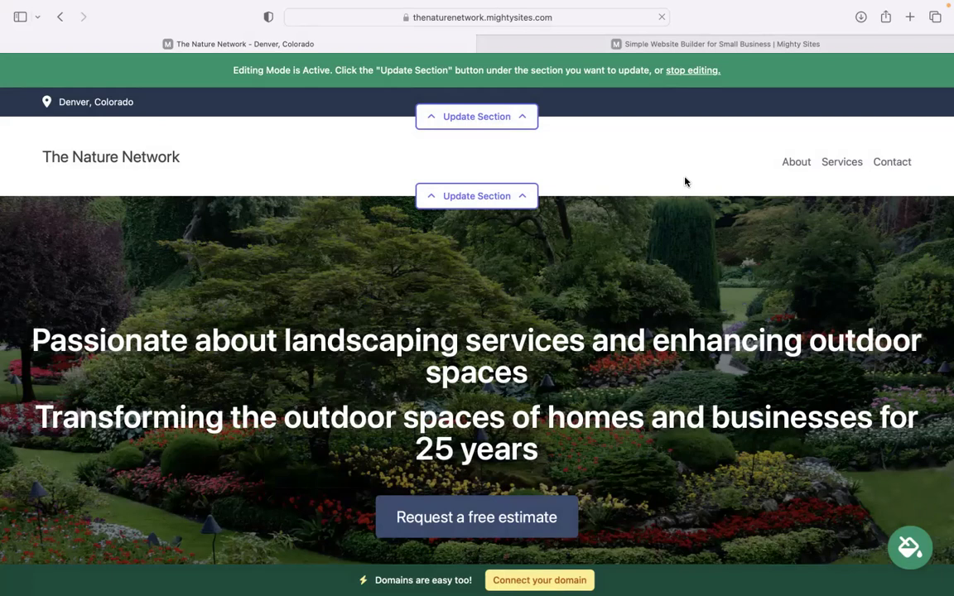
pyautogui.scroll(-3, 684, 180)
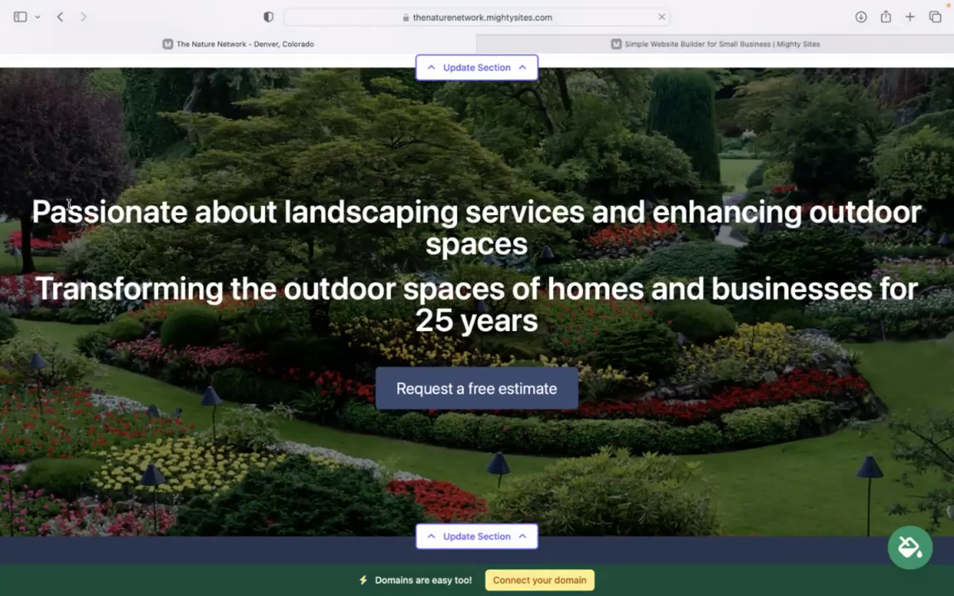
pyautogui.moveTo(68, 204); pyautogui.dragTo(711, 326)
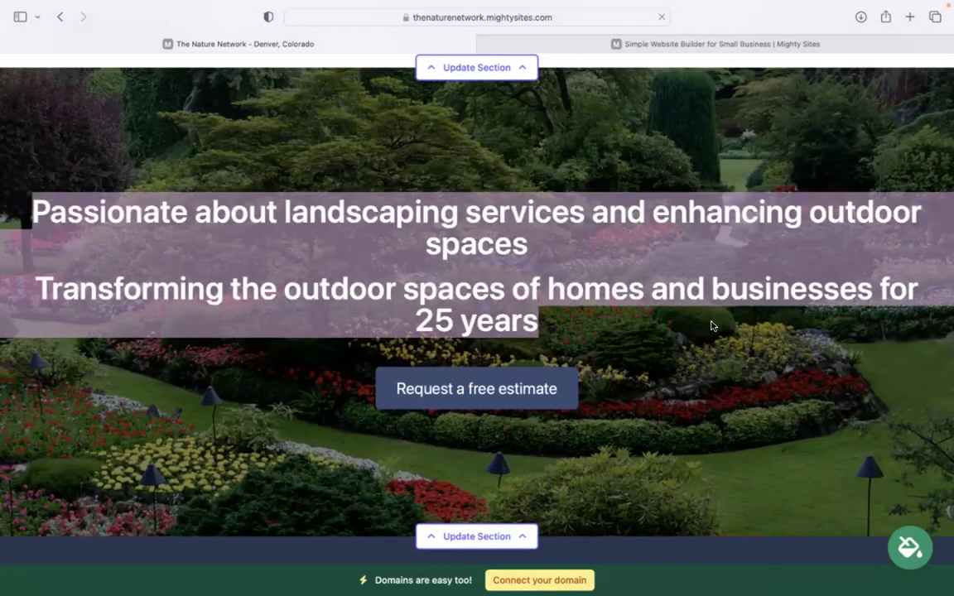
pyautogui.click(337, 215)
pyautogui.scroll(-5, 337, 215)
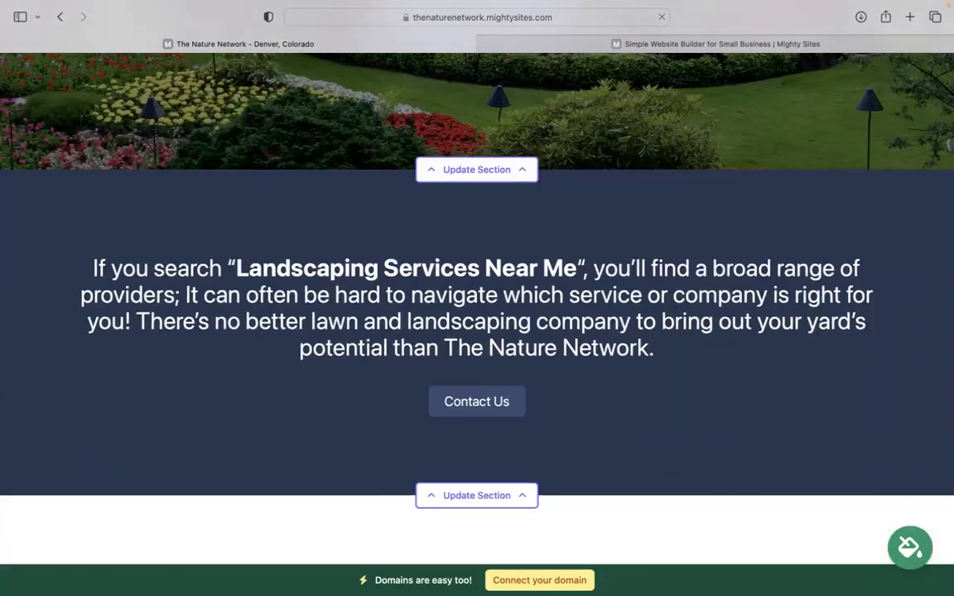
pyautogui.scroll(-2, 419, 405)
pyautogui.scroll(5, 420, 405)
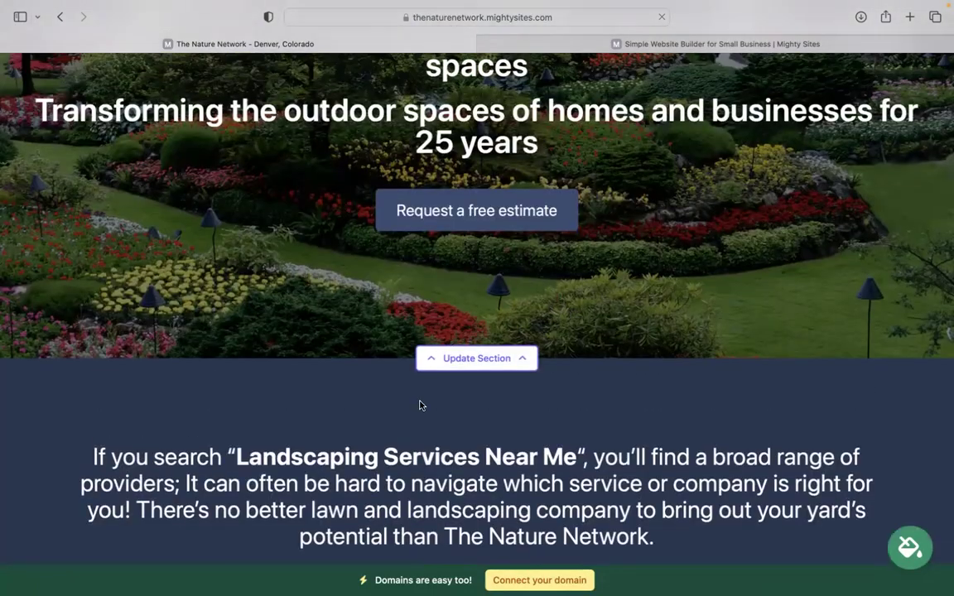
pyautogui.scroll(-5, 420, 405)
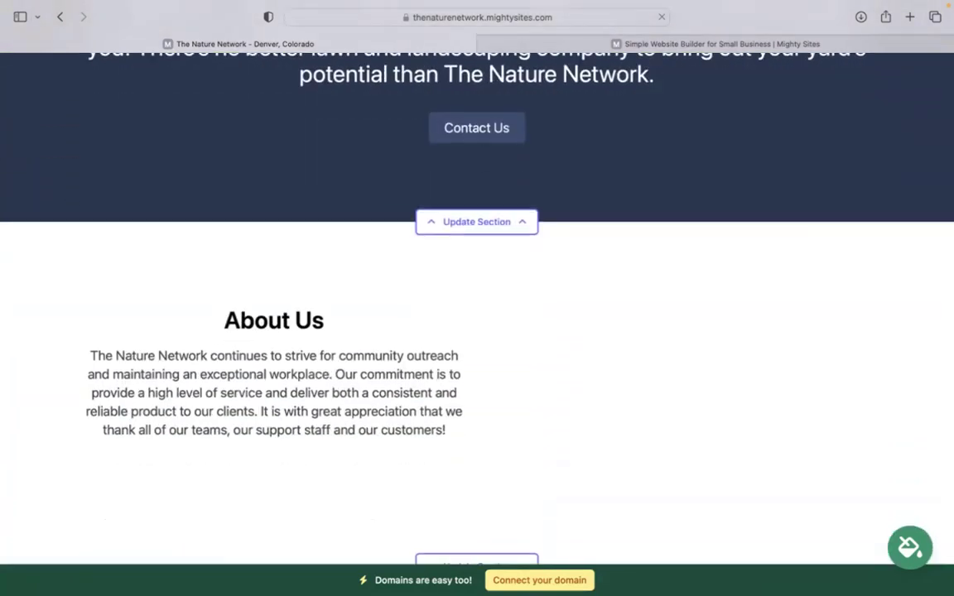
pyautogui.scroll(2, 477, 306)
pyautogui.scroll(1, 477, 306)
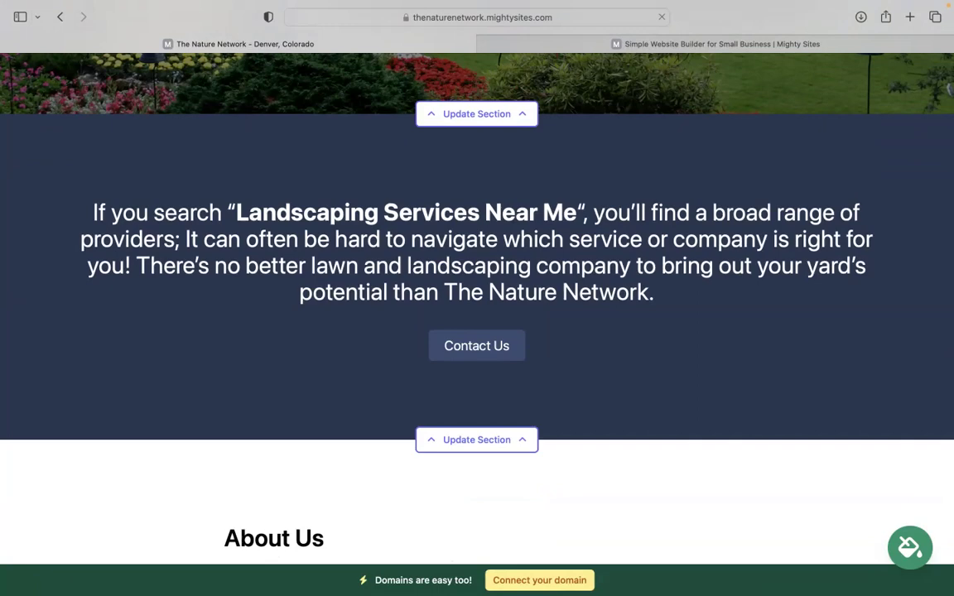
pyautogui.scroll(5, 477, 298)
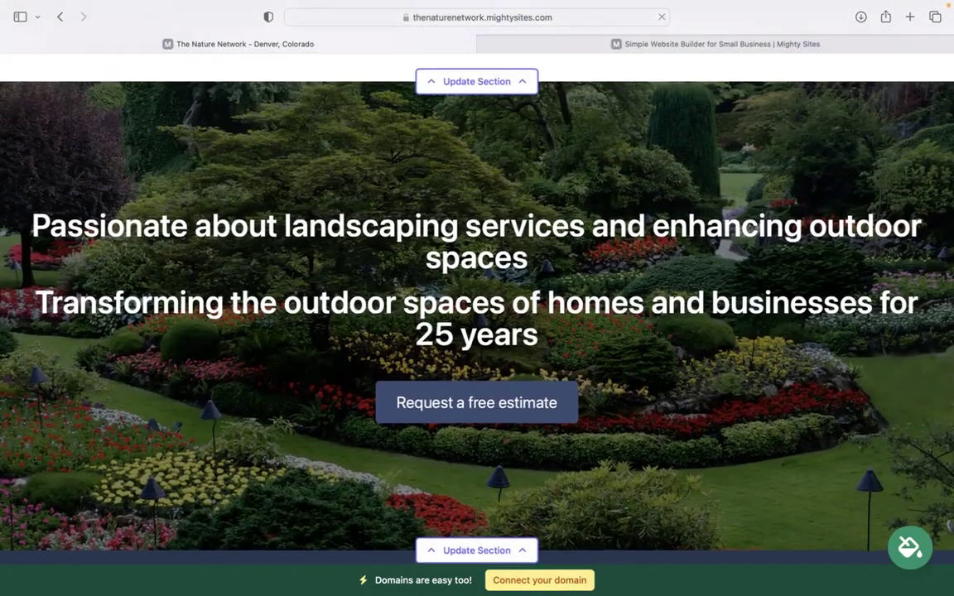
pyautogui.scroll(-10, 477, 298)
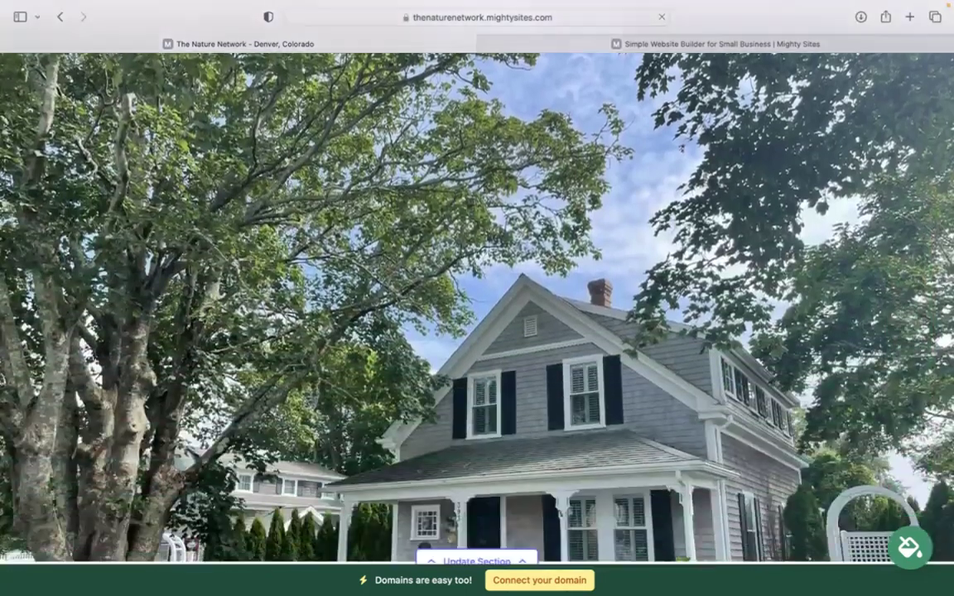
pyautogui.scroll(-2, 609, 146)
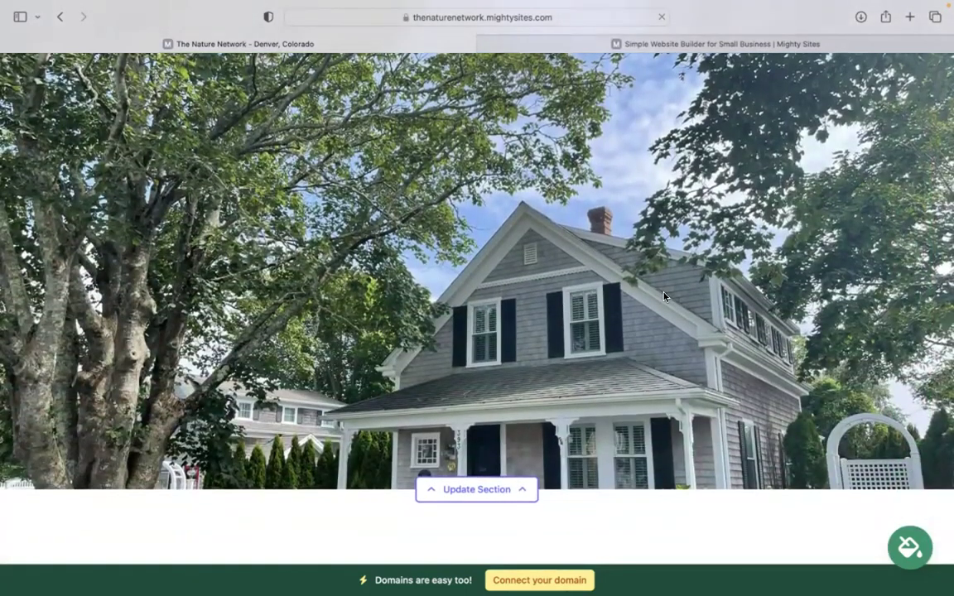
pyautogui.scroll(-4, 664, 297)
pyautogui.scroll(3, 664, 297)
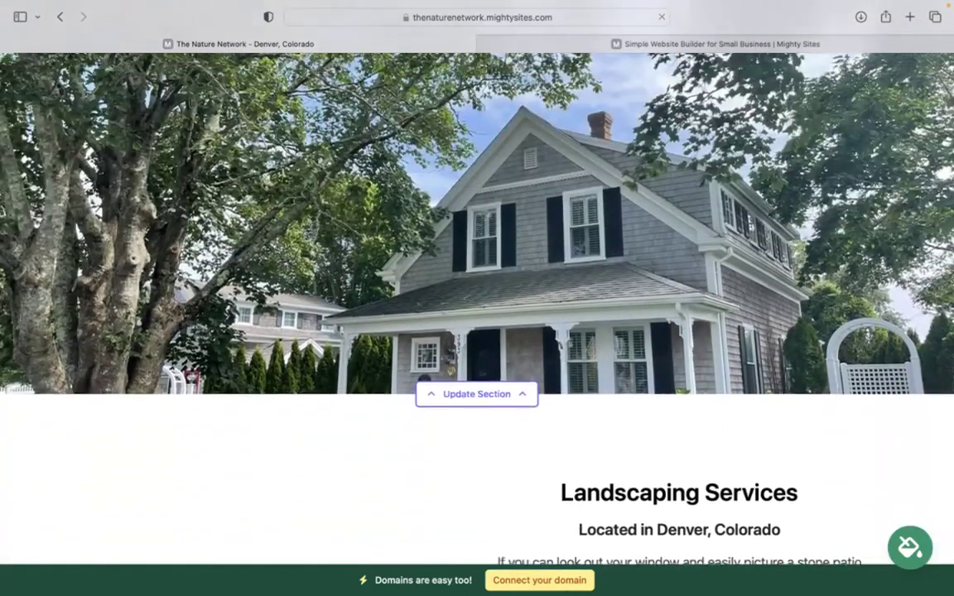
pyautogui.scroll(2, 477, 298)
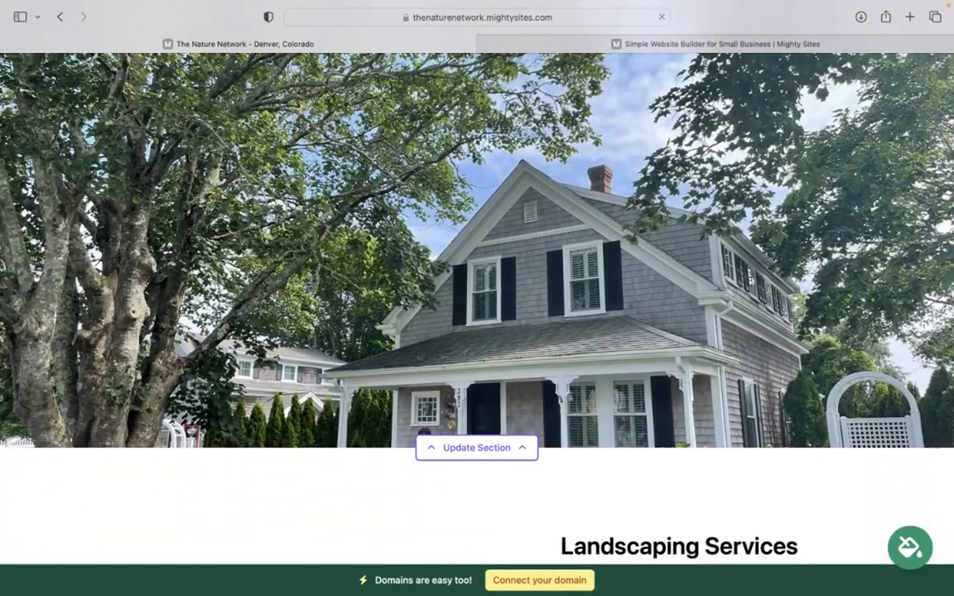
pyautogui.scroll(-15, 477, 299)
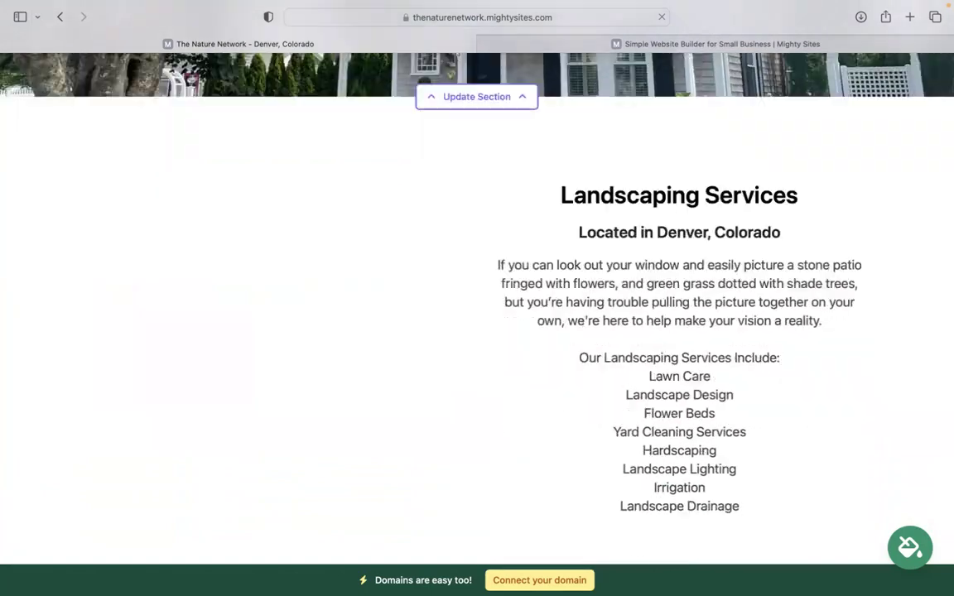
pyautogui.scroll(12, 477, 298)
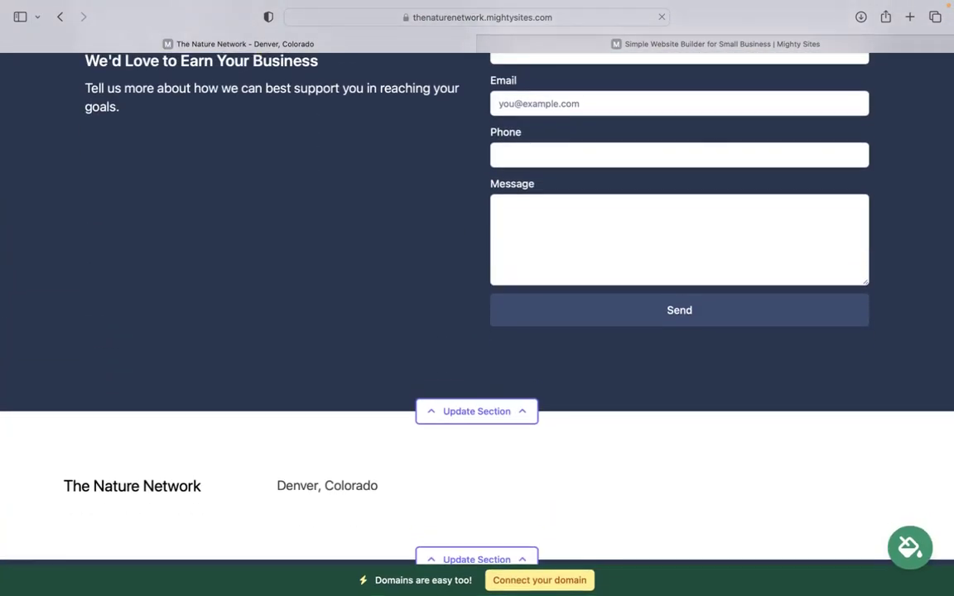
pyautogui.scroll(15, 477, 298)
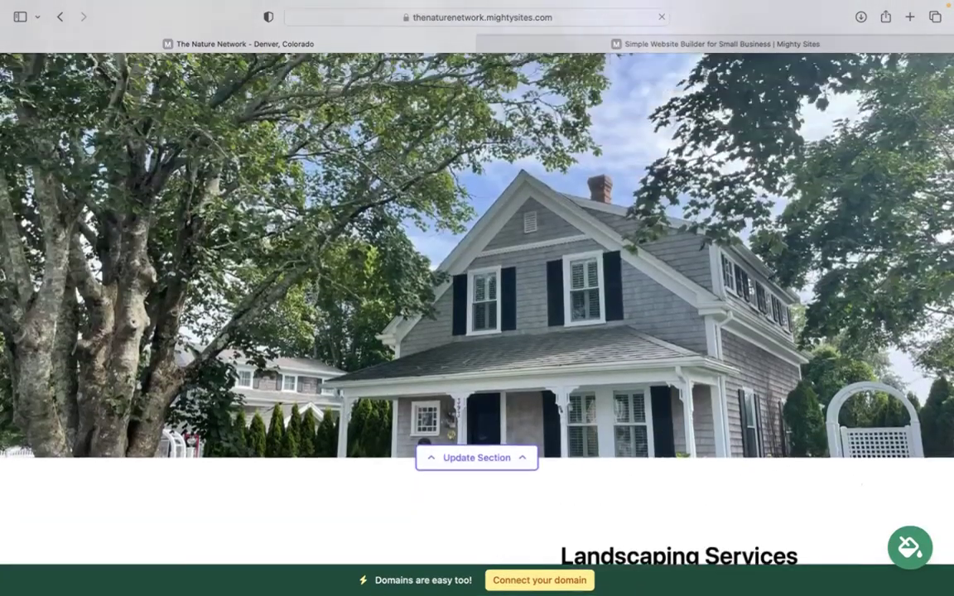
pyautogui.scroll(10, 477, 298)
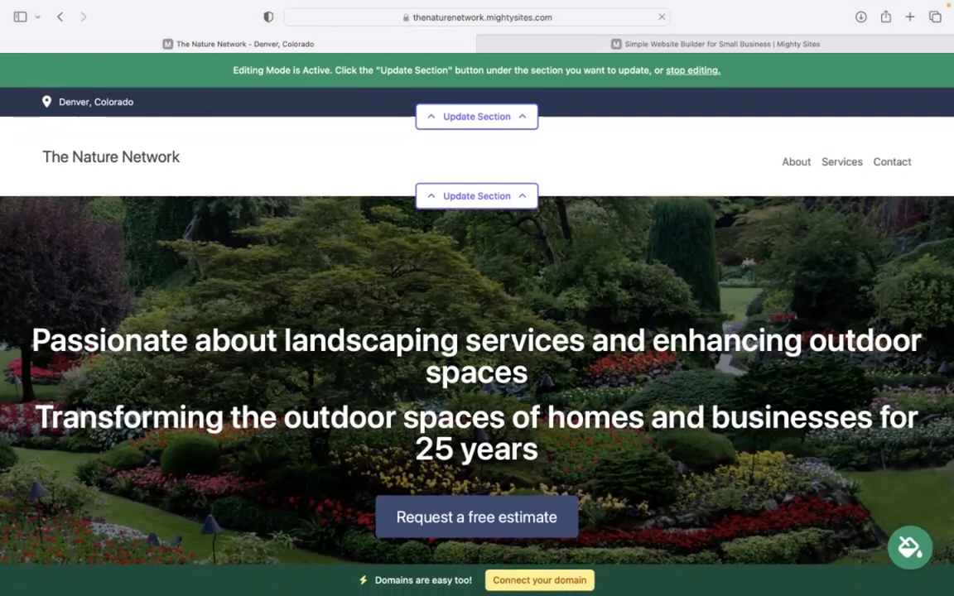
# Enter the organization email, show it on the site, and add the business phone number.
pyautogui.click(455, 121)
pyautogui.click(495, 222)
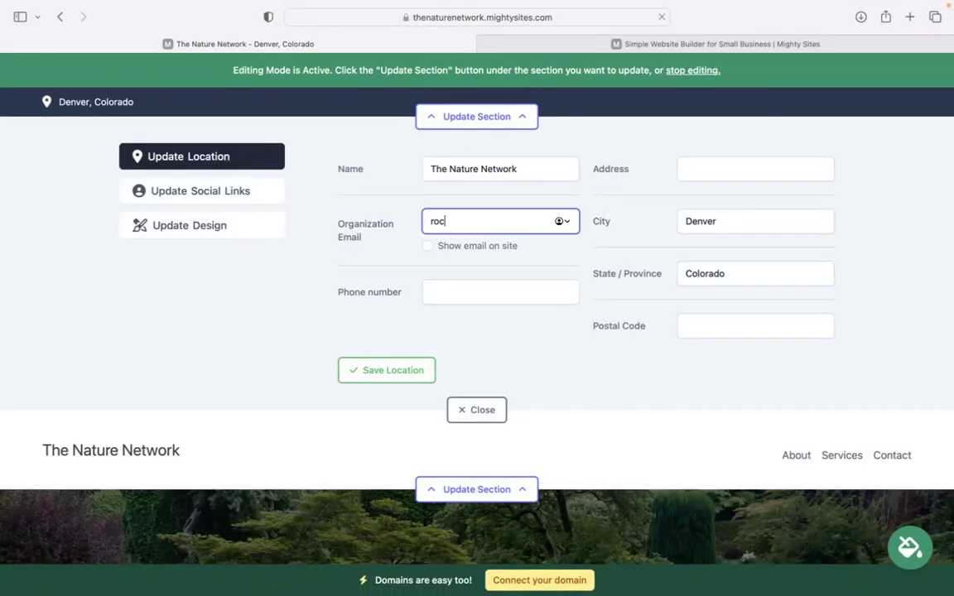
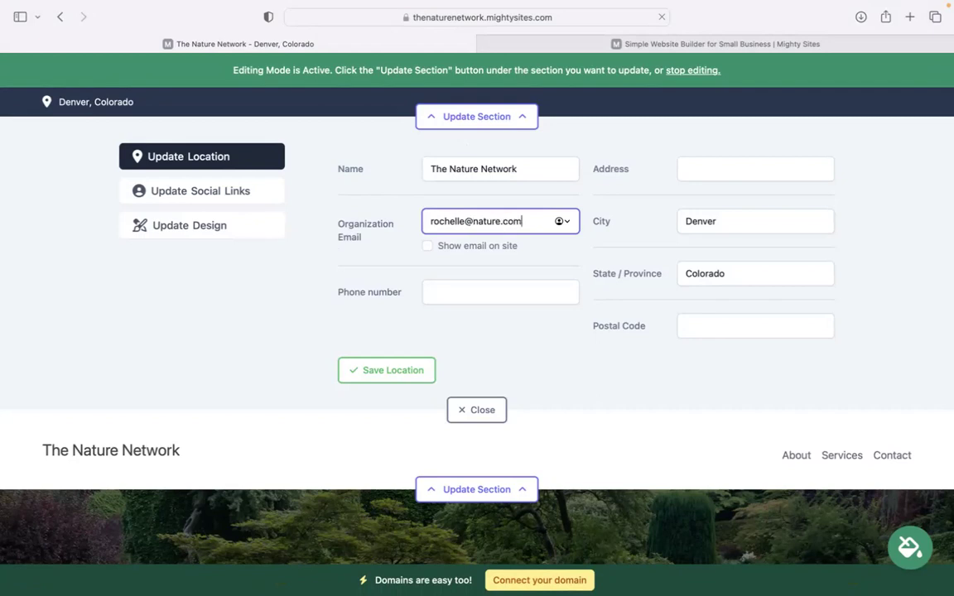
pyautogui.click(428, 248)
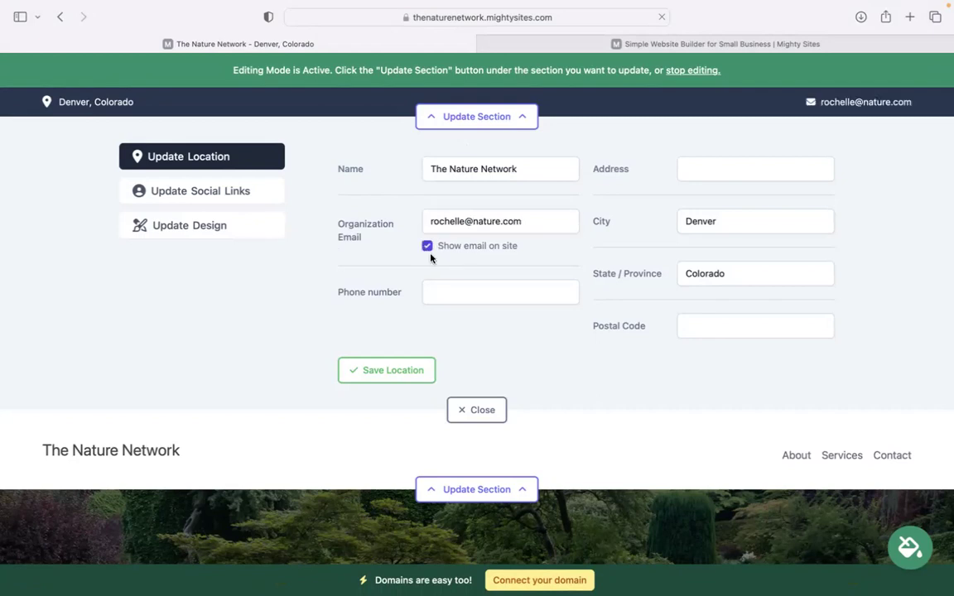
pyautogui.click(470, 293)
pyautogui.write('373-39393')
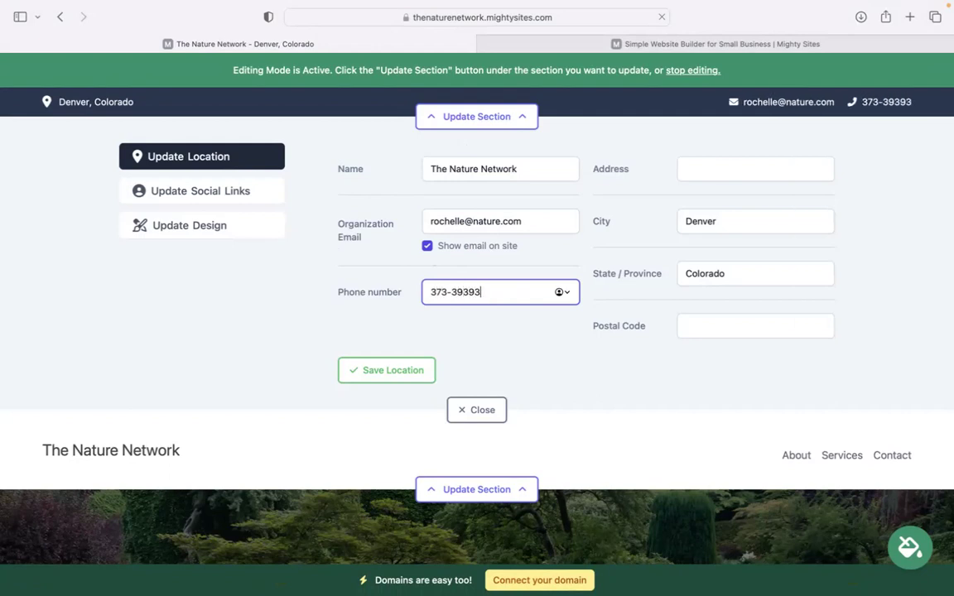
# Add the street address and postal code, then save the location details.
pyautogui.click(731, 174)
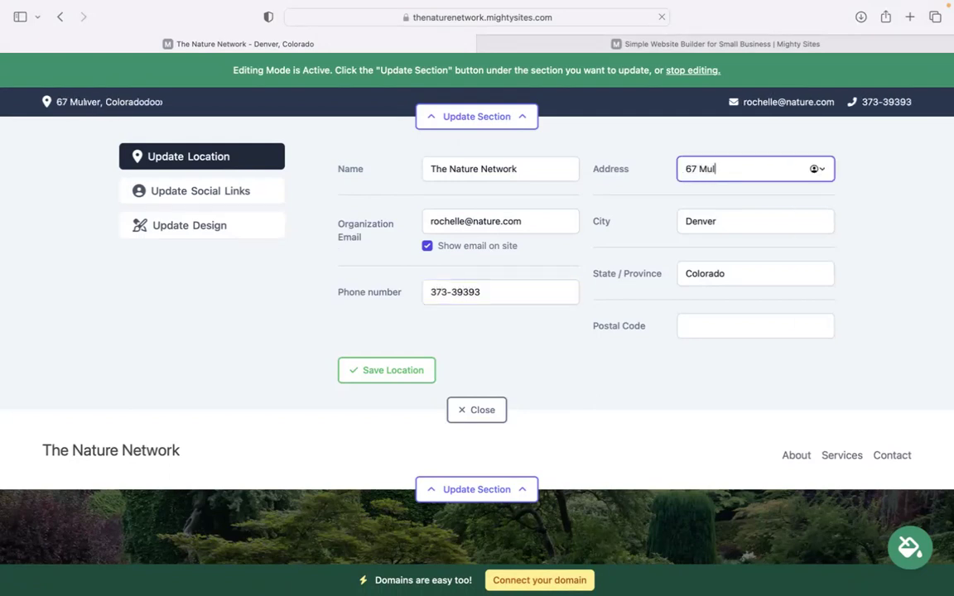
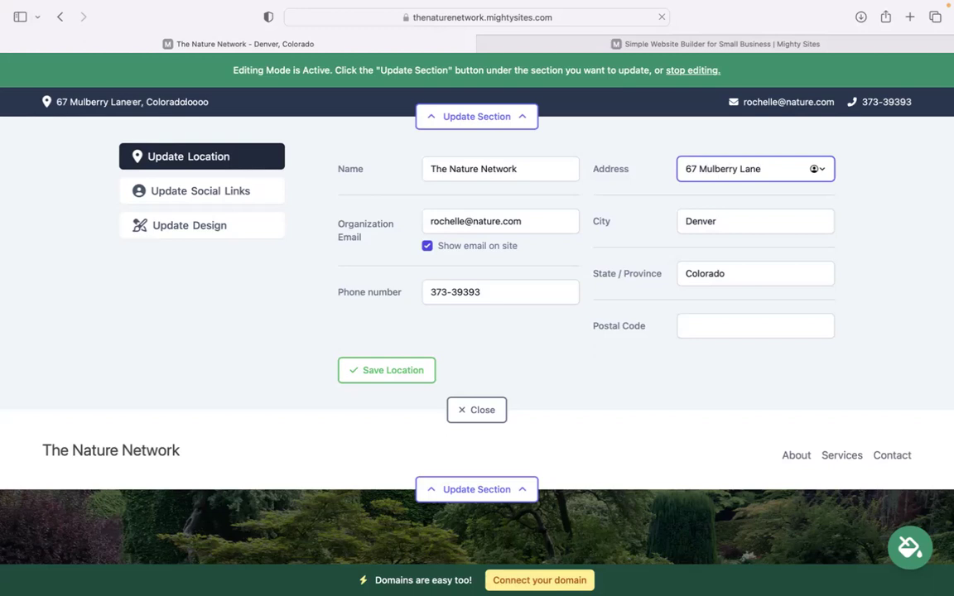
pyautogui.click(732, 326)
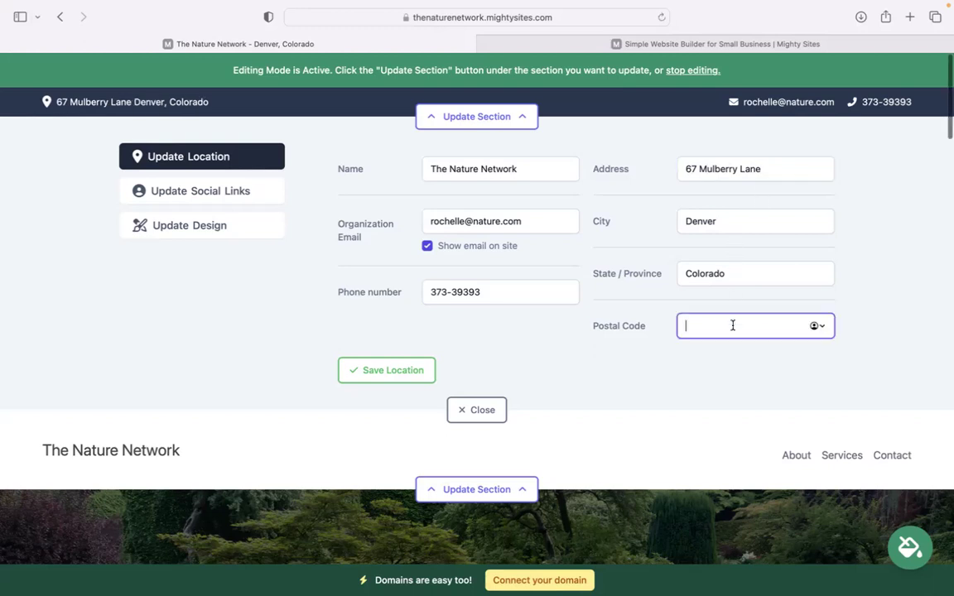
pyautogui.write('585043')
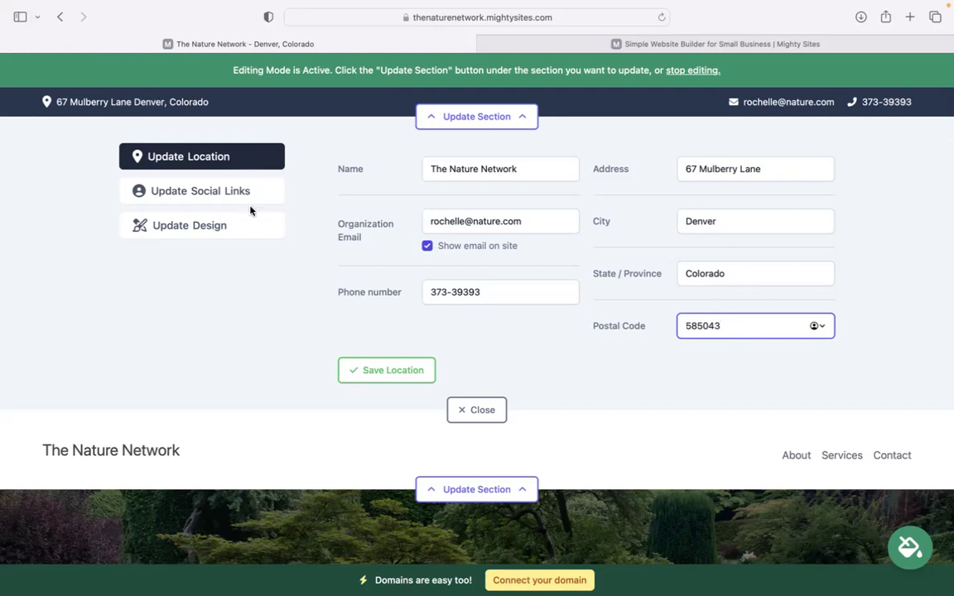
pyautogui.click(368, 368)
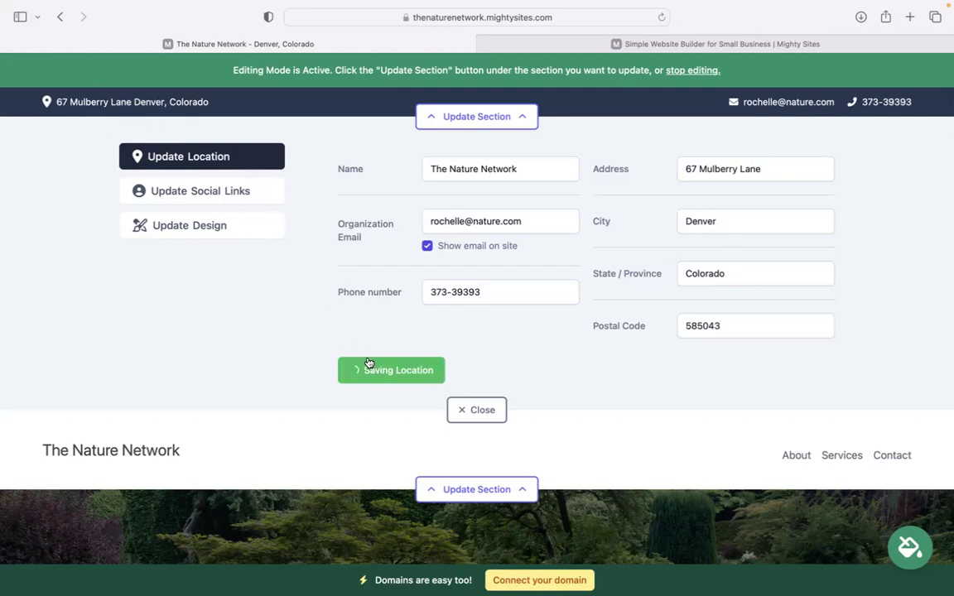
# Open the social links settings and save them with every field left empty.
pyautogui.click(221, 192)
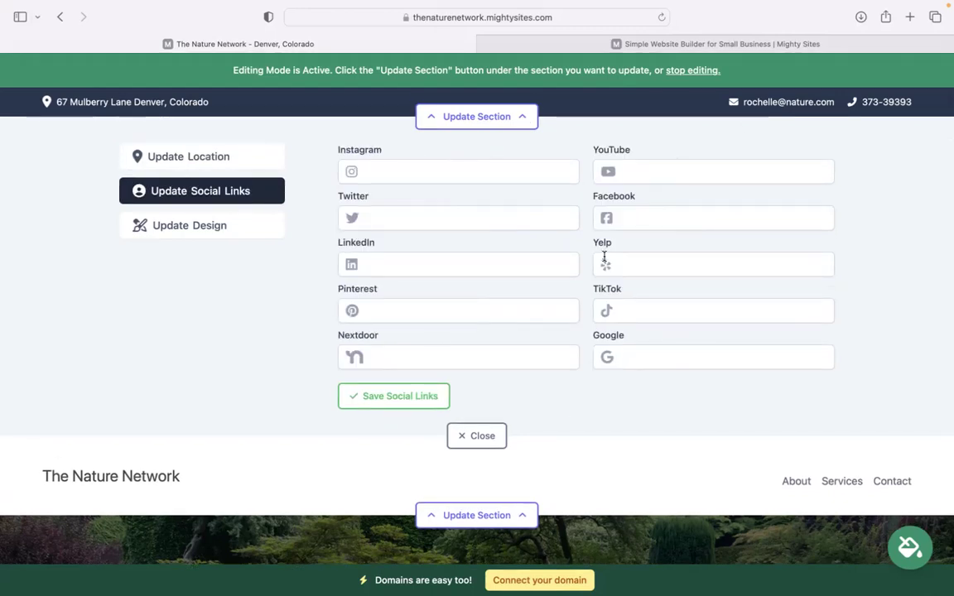
pyautogui.click(394, 395)
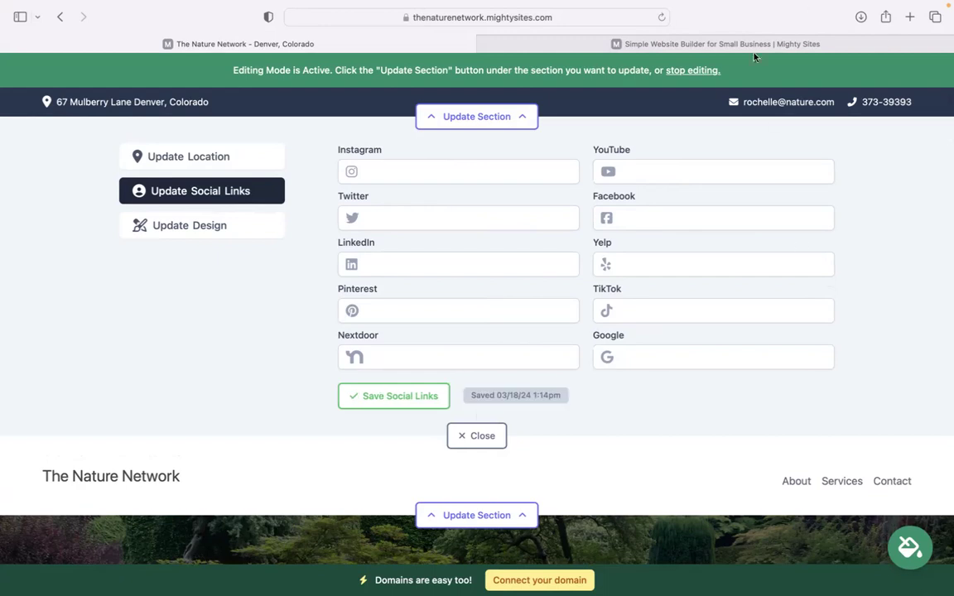
# Upload 'Mighty Sites Logo YouTube.png' as the header logo, save it, and make it bigger.
pyautogui.click(477, 435)
pyautogui.click(474, 200)
pyautogui.click(418, 276)
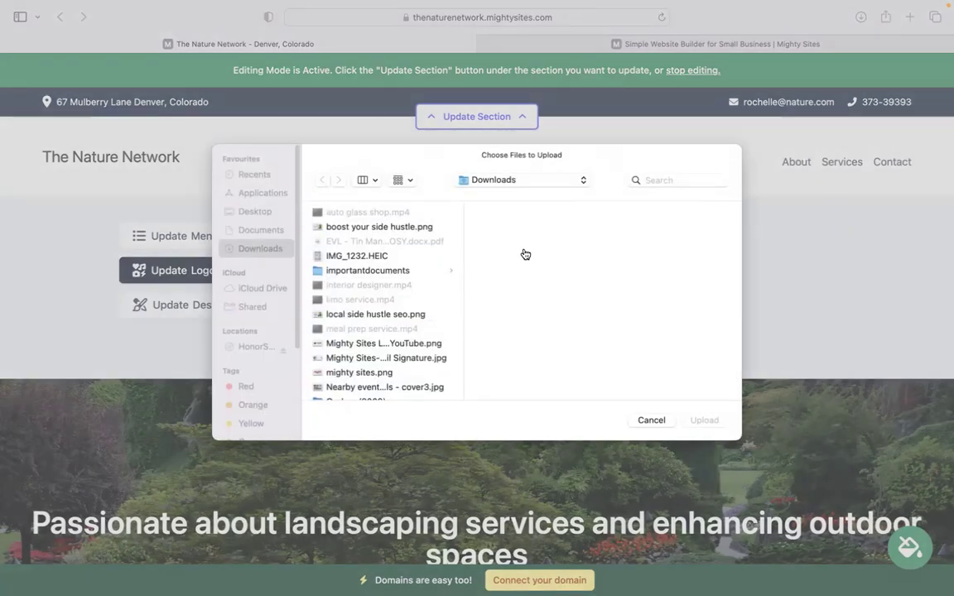
pyautogui.scroll(1, 371, 381)
pyautogui.click(406, 366)
pyautogui.click(702, 425)
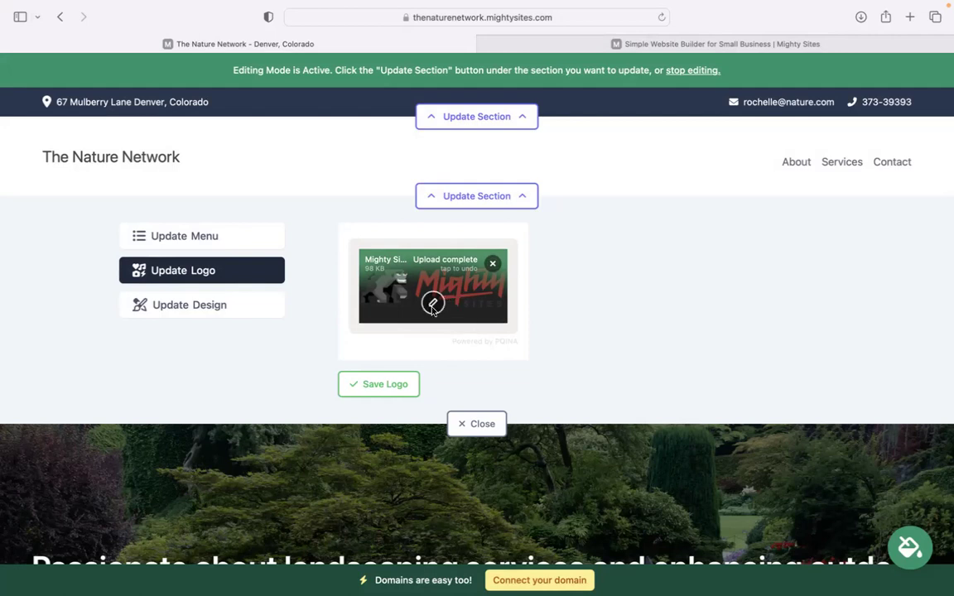
pyautogui.click(406, 381)
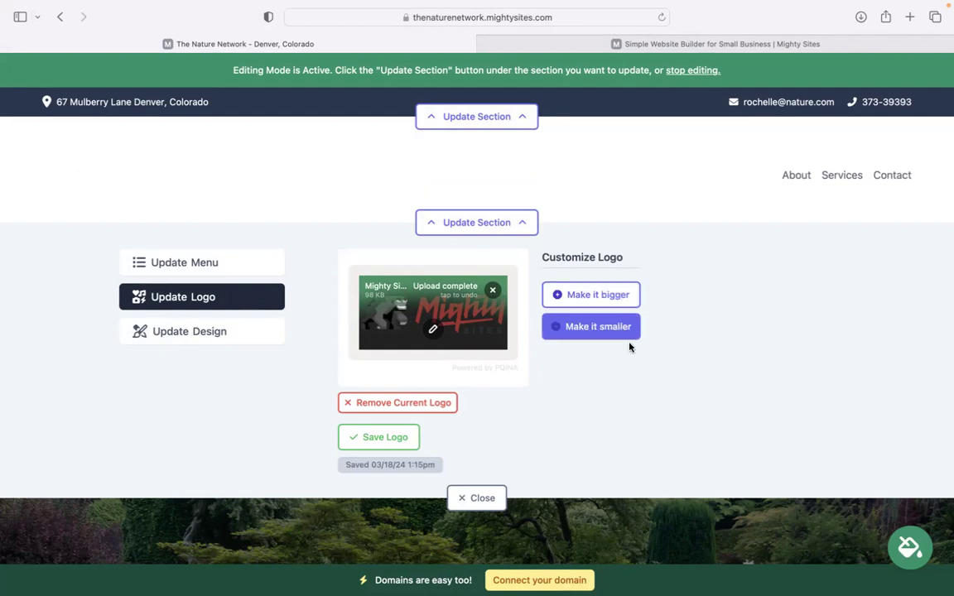
pyautogui.click(620, 296)
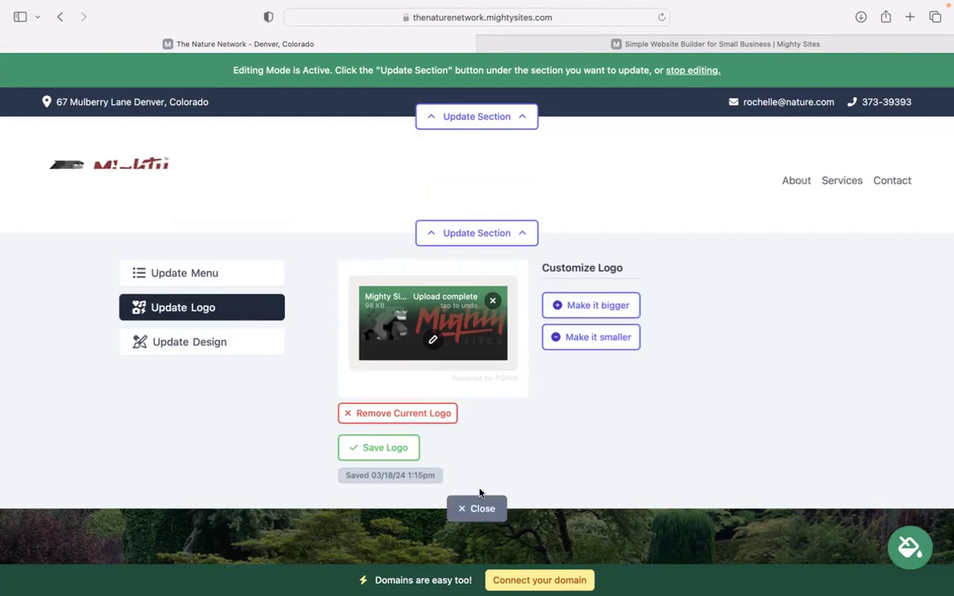
pyautogui.click(476, 506)
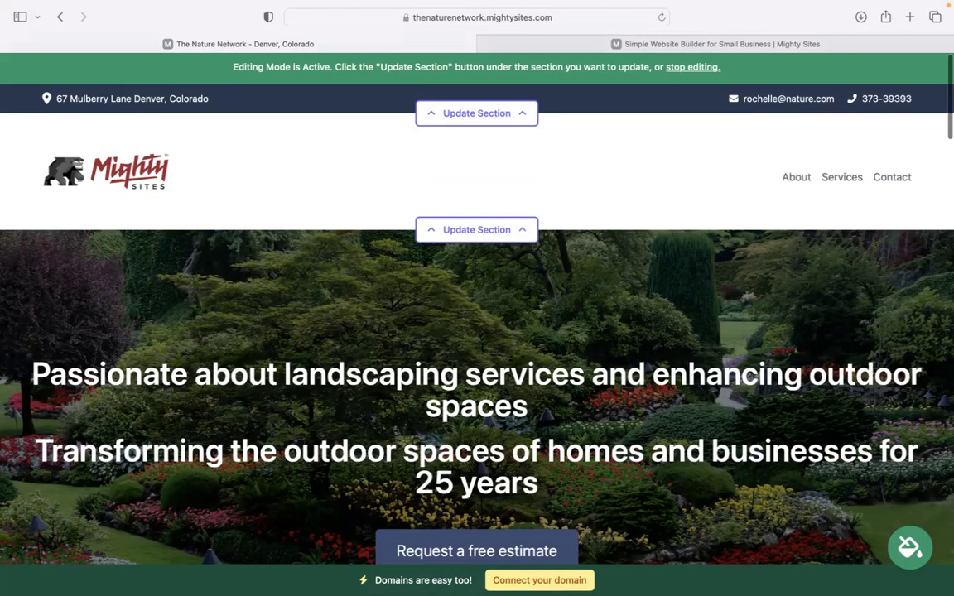
# Browse the colour themes and save the green theme for the whole site.
pyautogui.scroll(-5, 503, 414)
pyautogui.scroll(-3, 477, 331)
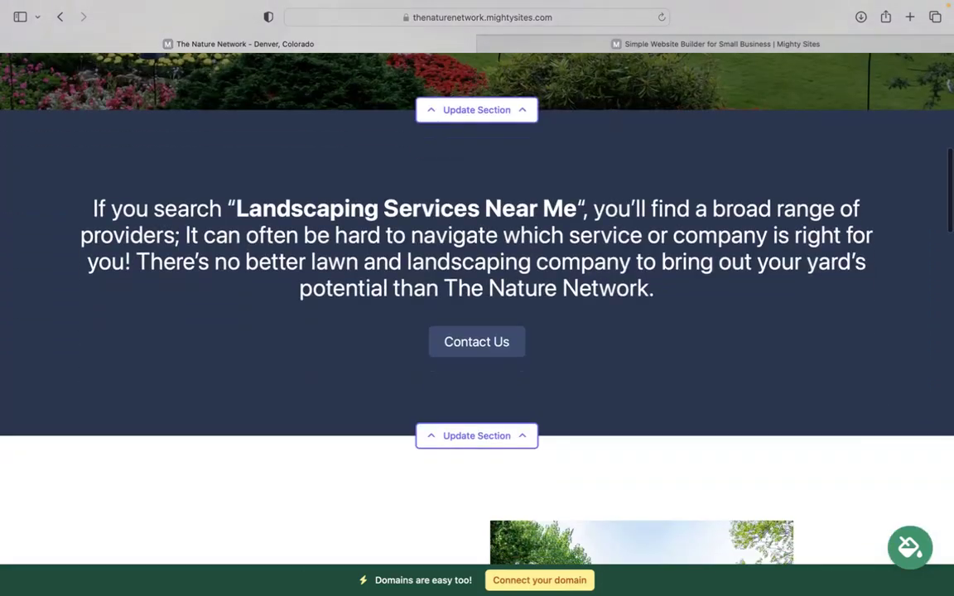
pyautogui.scroll(-5, 477, 331)
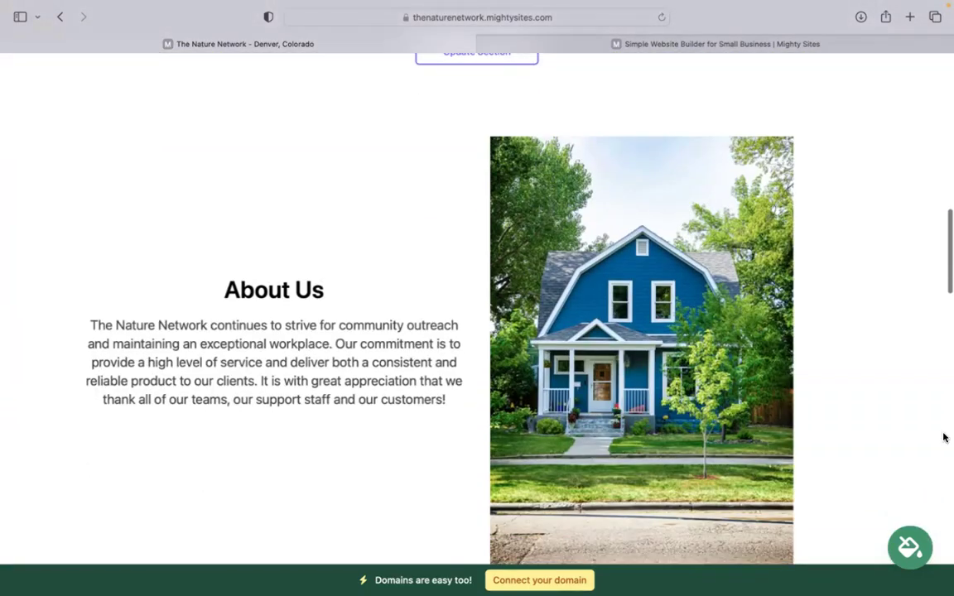
pyautogui.click(909, 544)
pyautogui.click(734, 470)
pyautogui.click(733, 470)
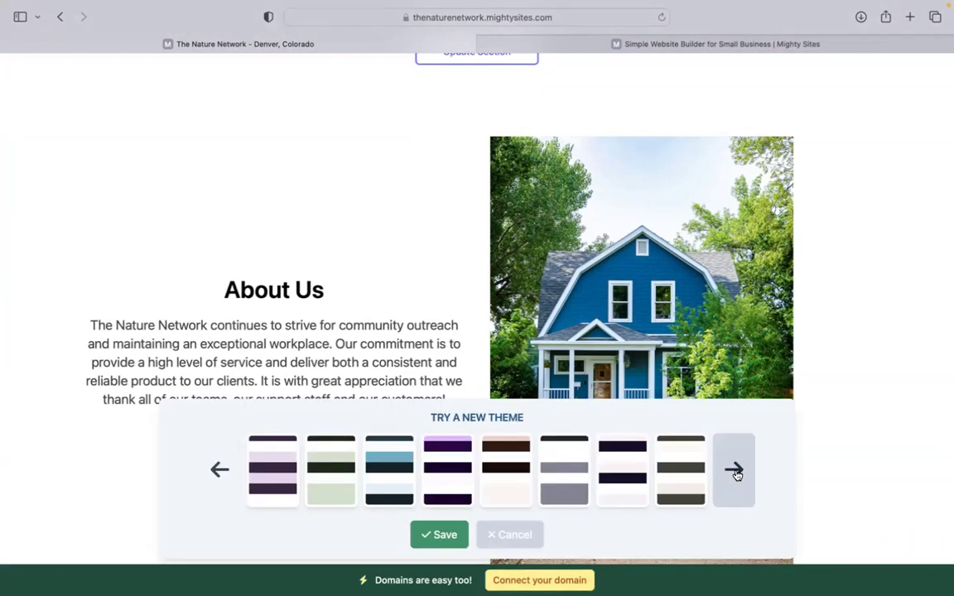
pyautogui.click(734, 469)
pyautogui.click(452, 468)
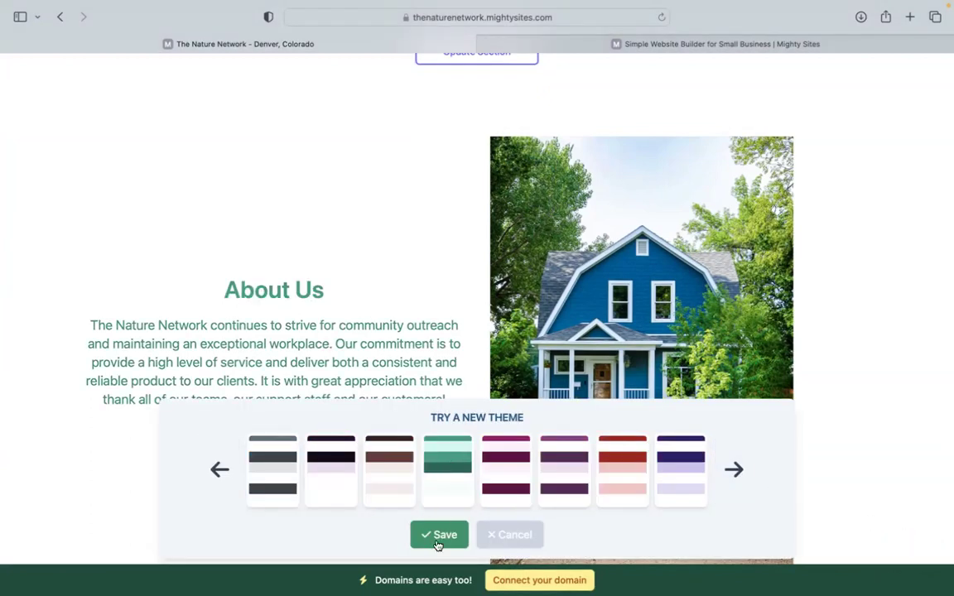
pyautogui.click(438, 535)
# Open the editing options for the top garden hero section.
pyautogui.scroll(5, 438, 414)
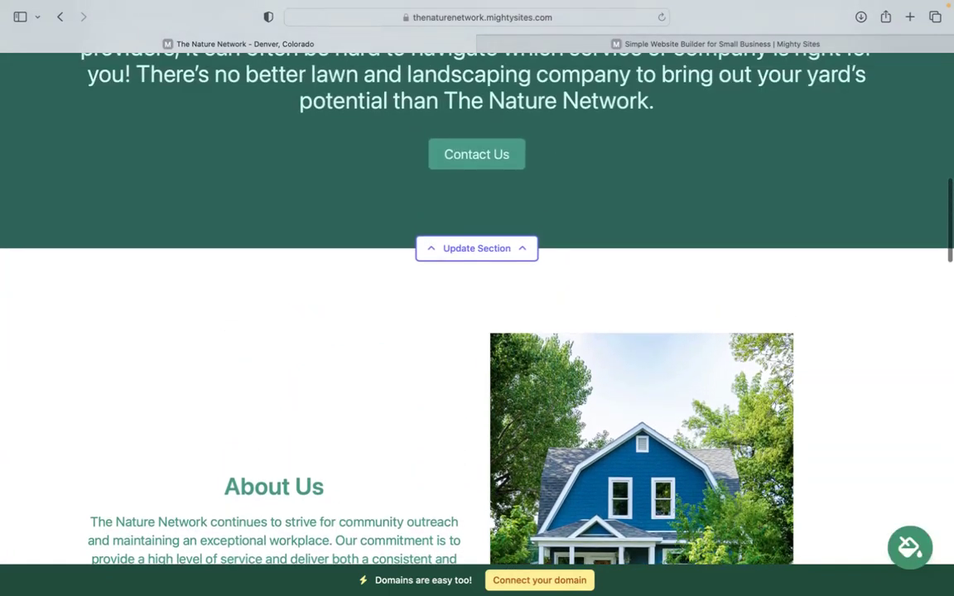
pyautogui.scroll(3, 477, 331)
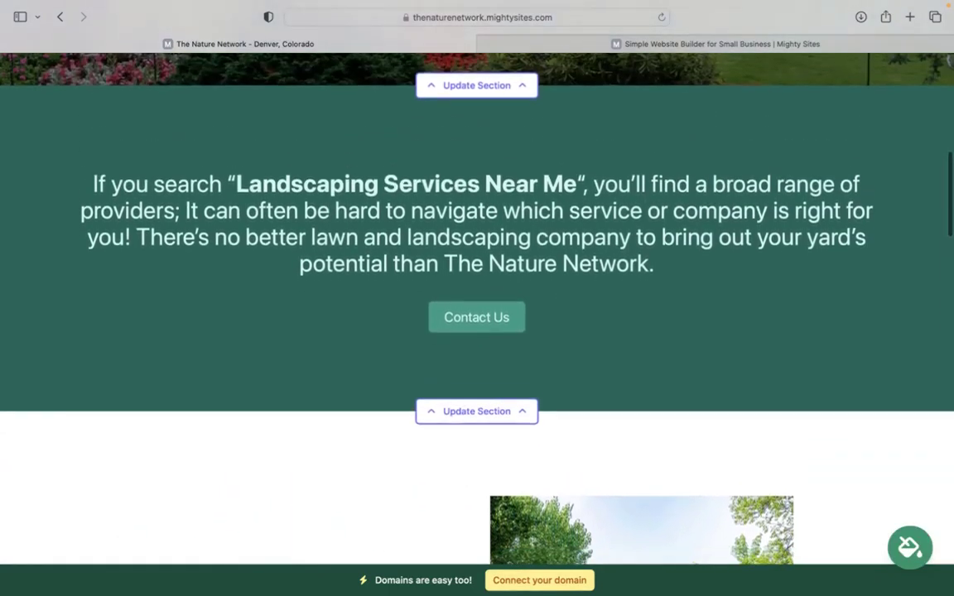
pyautogui.scroll(1, 476, 331)
pyautogui.scroll(5, 511, 406)
pyautogui.scroll(-1, 510, 406)
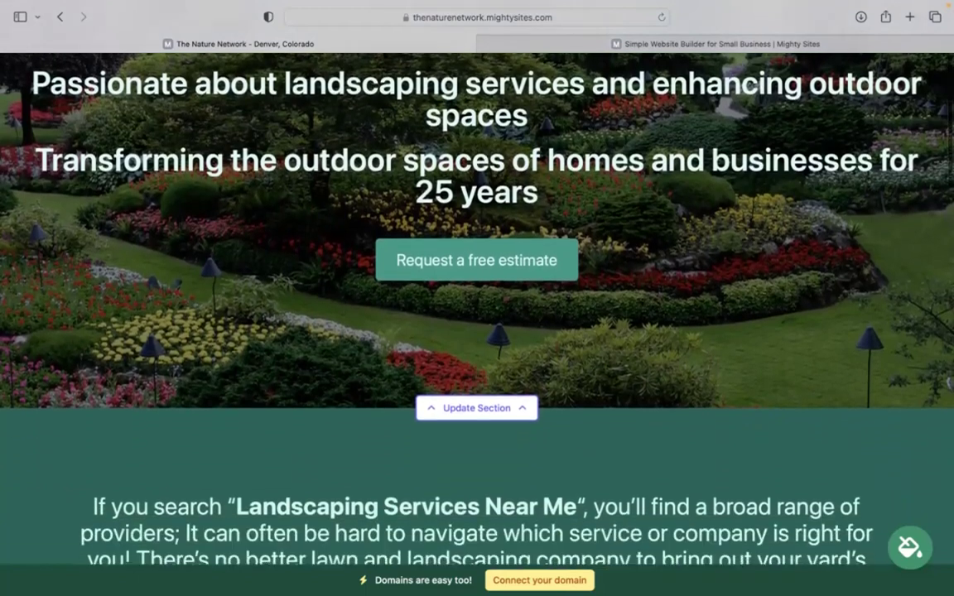
pyautogui.click(511, 396)
# Review the 'Request a free estimate' button text and its Home: Lead Form section link, leaving both unchanged.
pyautogui.scroll(-4, 195, 298)
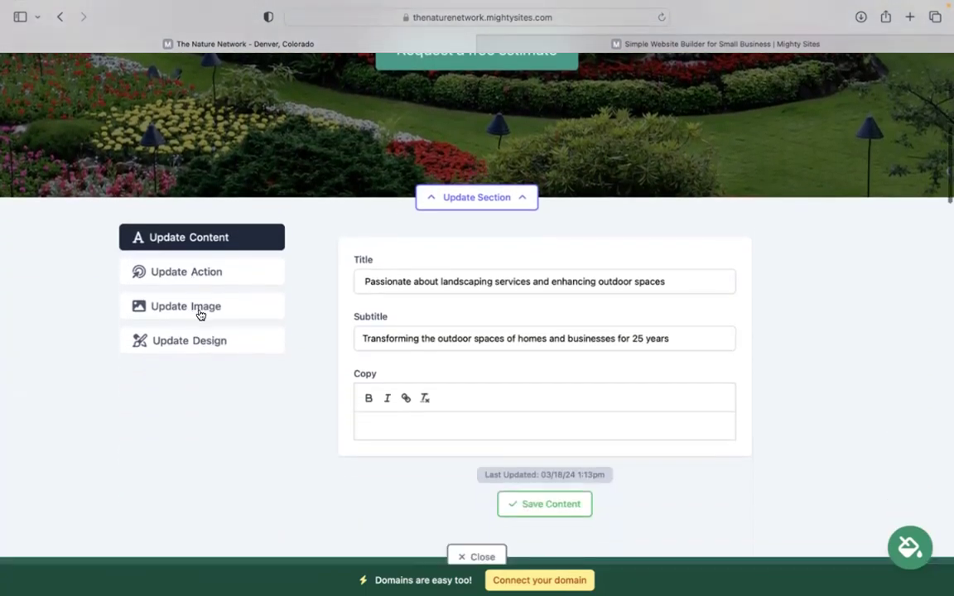
pyautogui.click(201, 308)
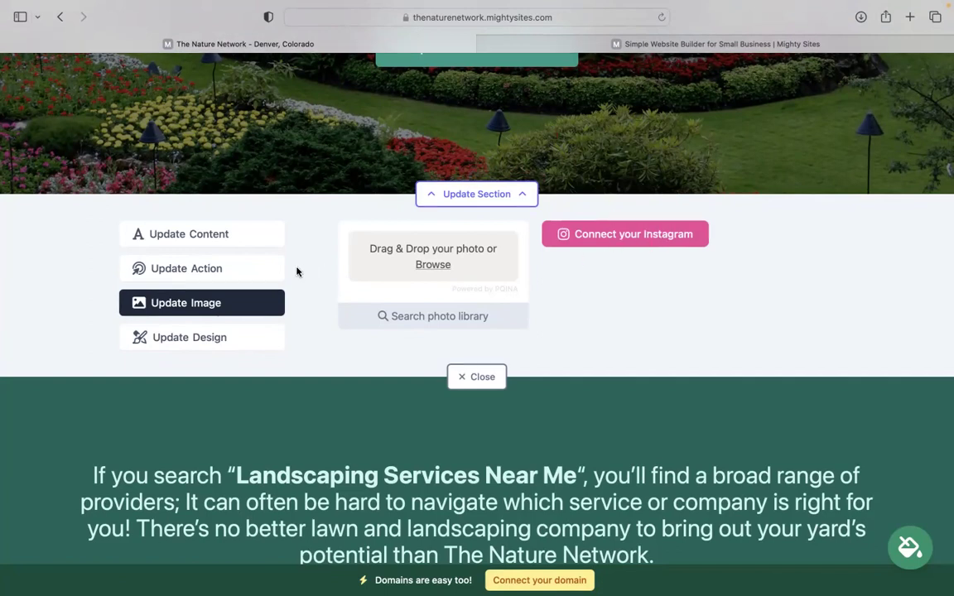
pyautogui.click(268, 270)
pyautogui.scroll(5, 281, 273)
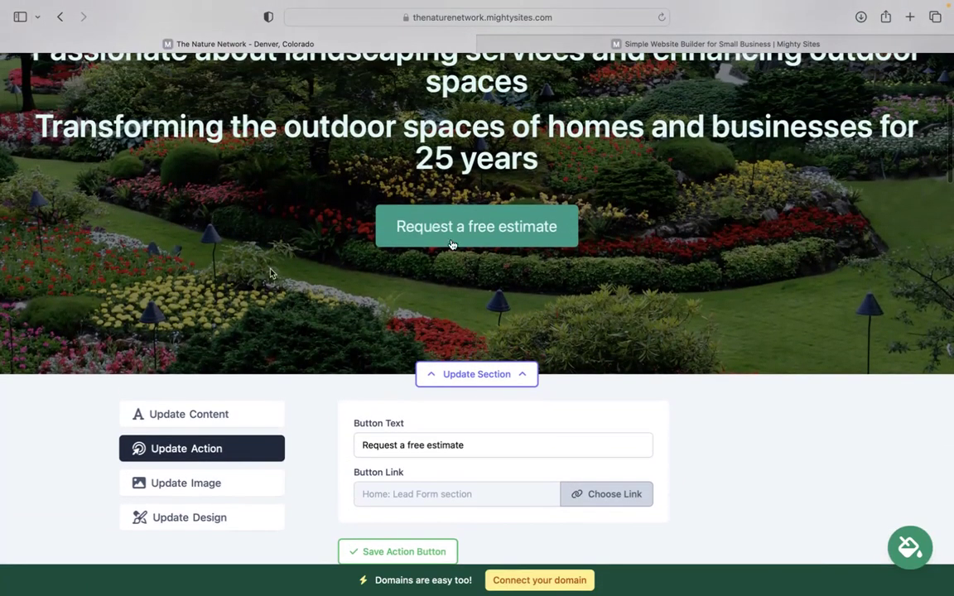
pyautogui.scroll(-1, 466, 209)
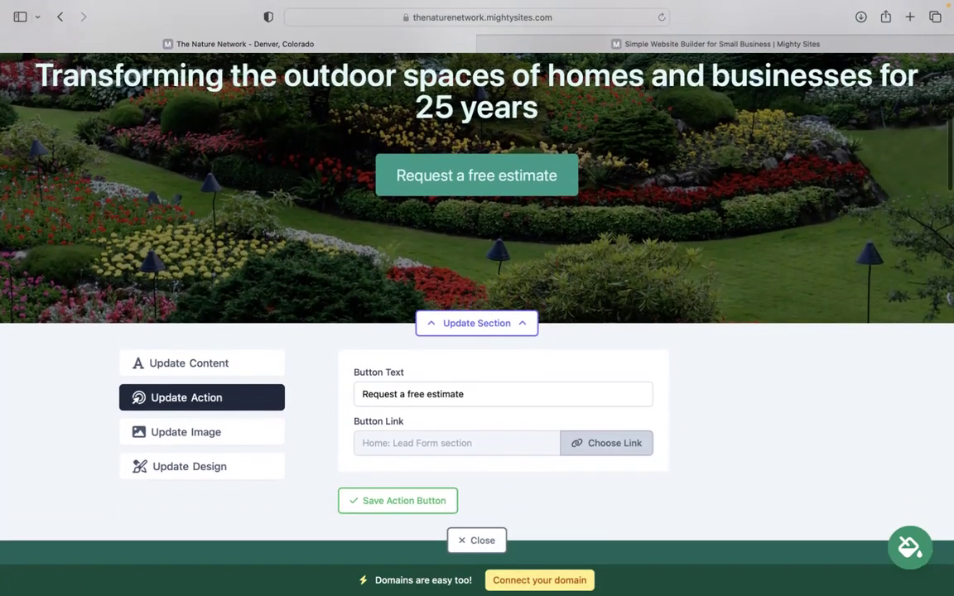
pyautogui.tripleClick(483, 391)
pyautogui.click(635, 441)
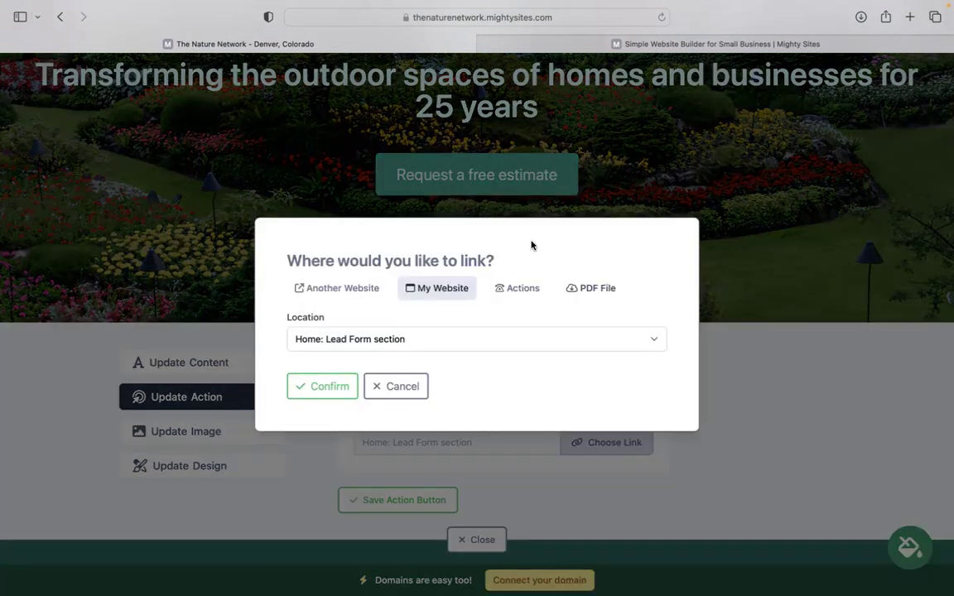
pyautogui.click(402, 387)
pyautogui.scroll(-3, 476, 331)
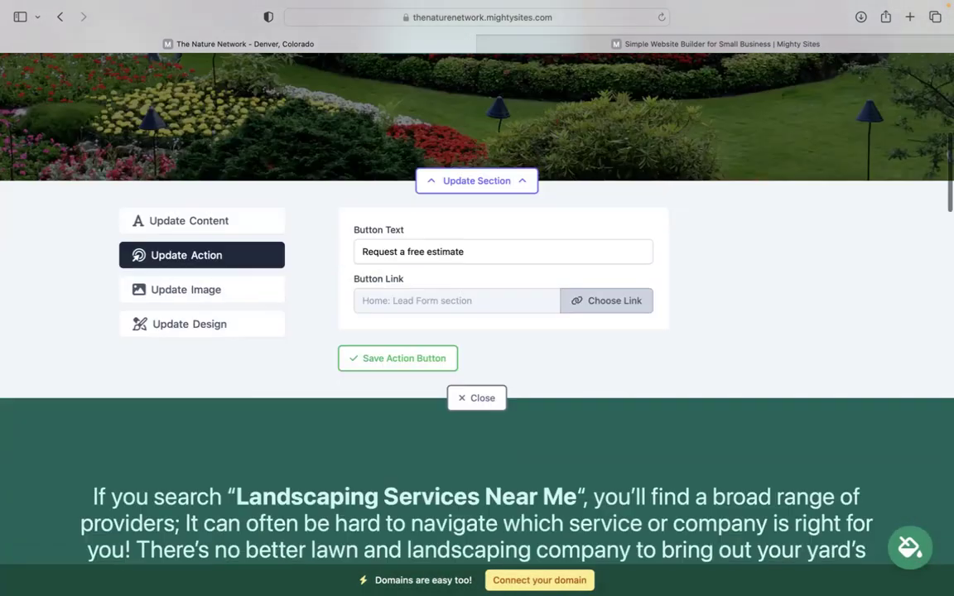
# Close the hero editor, scroll down to the contact form, and return to the hero.
pyautogui.click(484, 323)
pyautogui.scroll(-15, 490, 321)
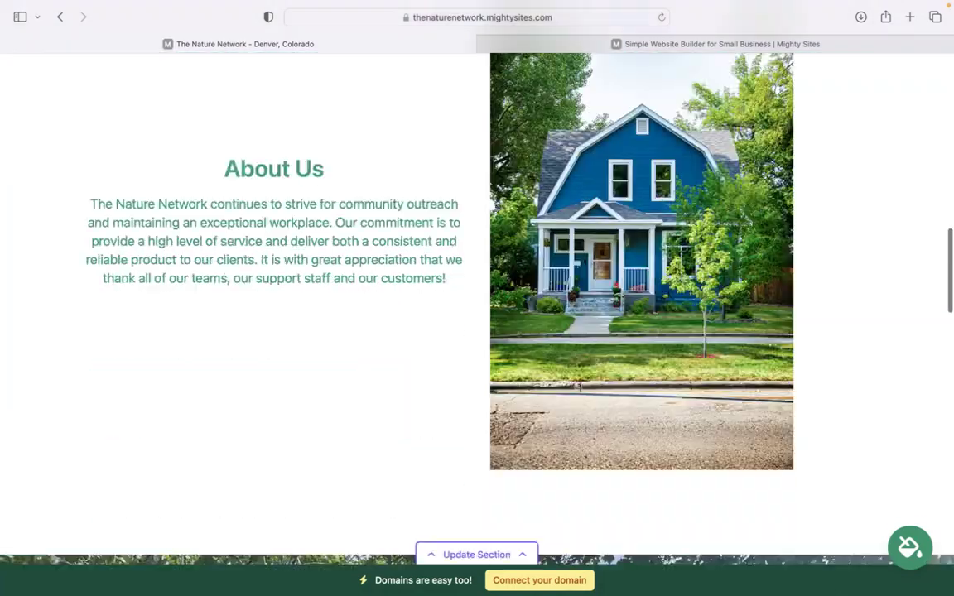
pyautogui.scroll(-15, 530, 331)
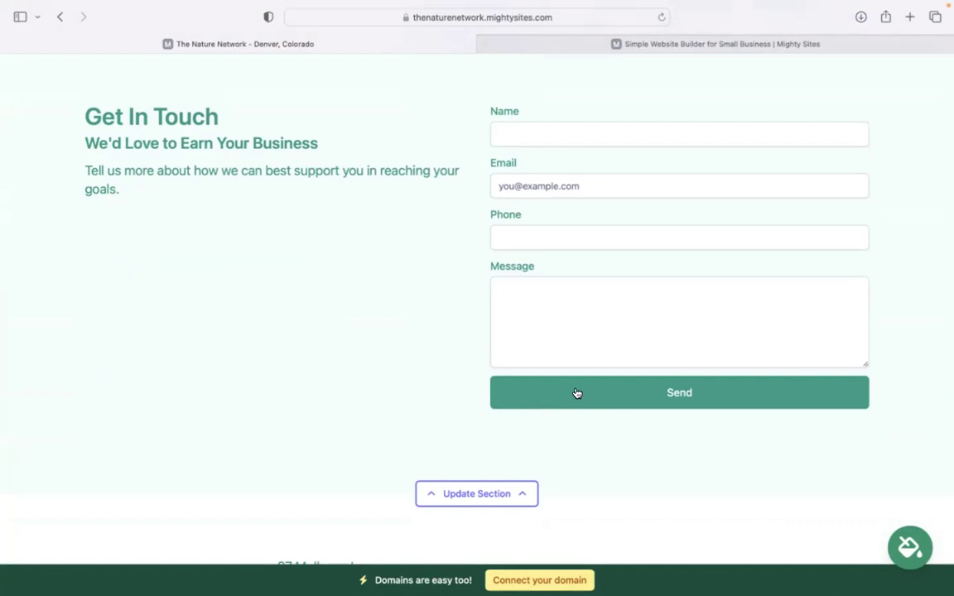
pyautogui.scroll(-3, 577, 394)
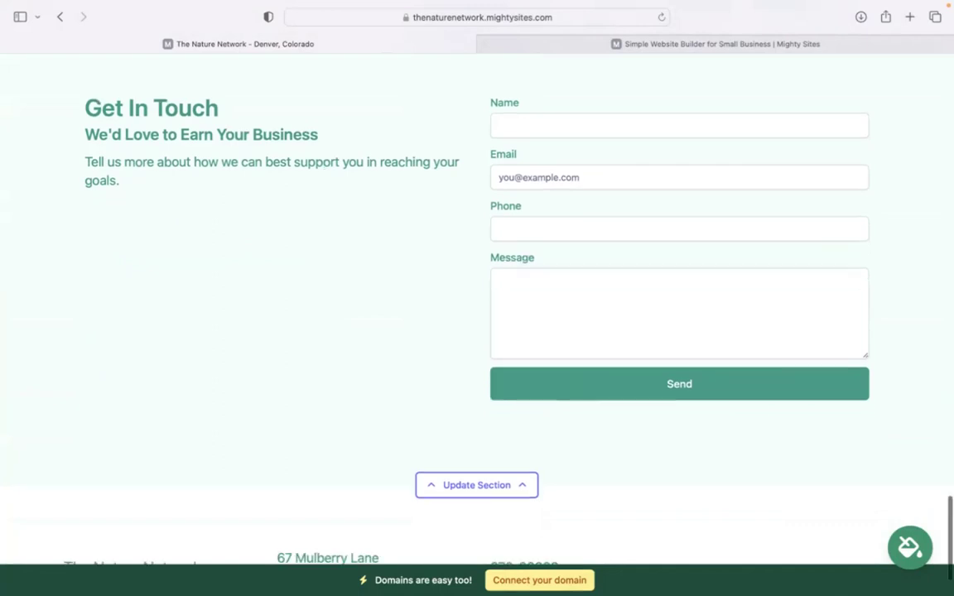
pyautogui.scroll(3, 577, 393)
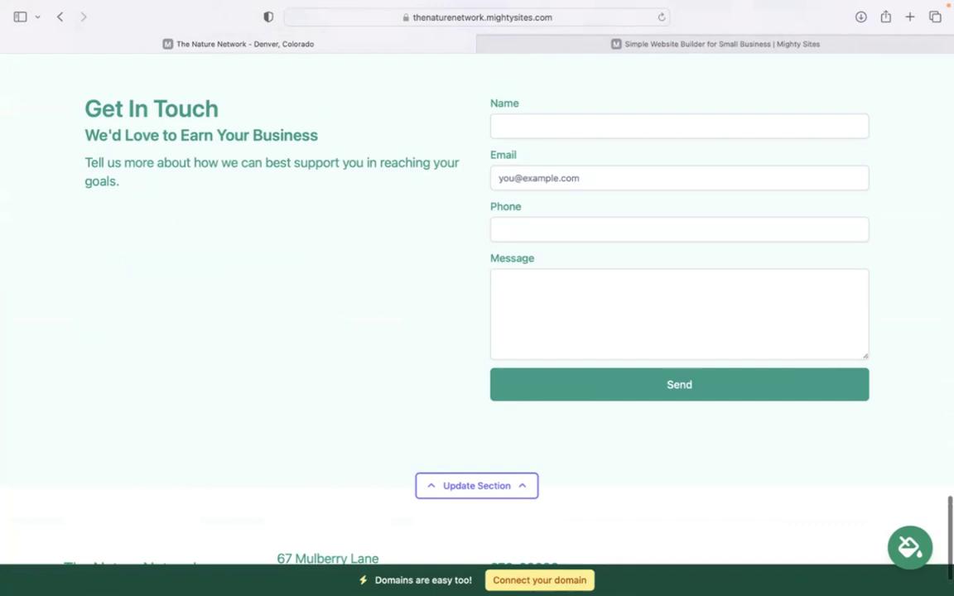
pyautogui.scroll(5, 621, 394)
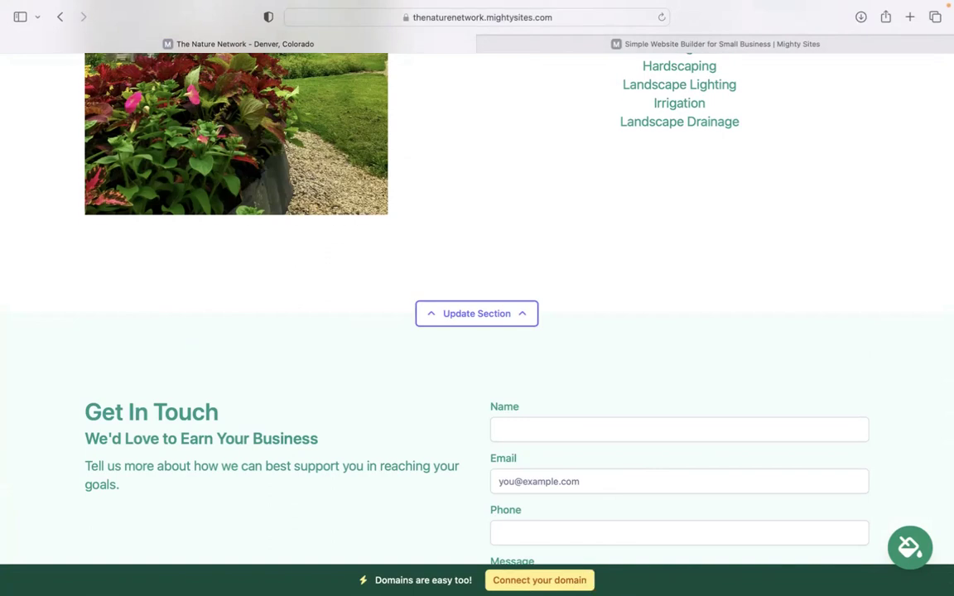
pyautogui.scroll(5, 593, 571)
pyautogui.scroll(7, 477, 298)
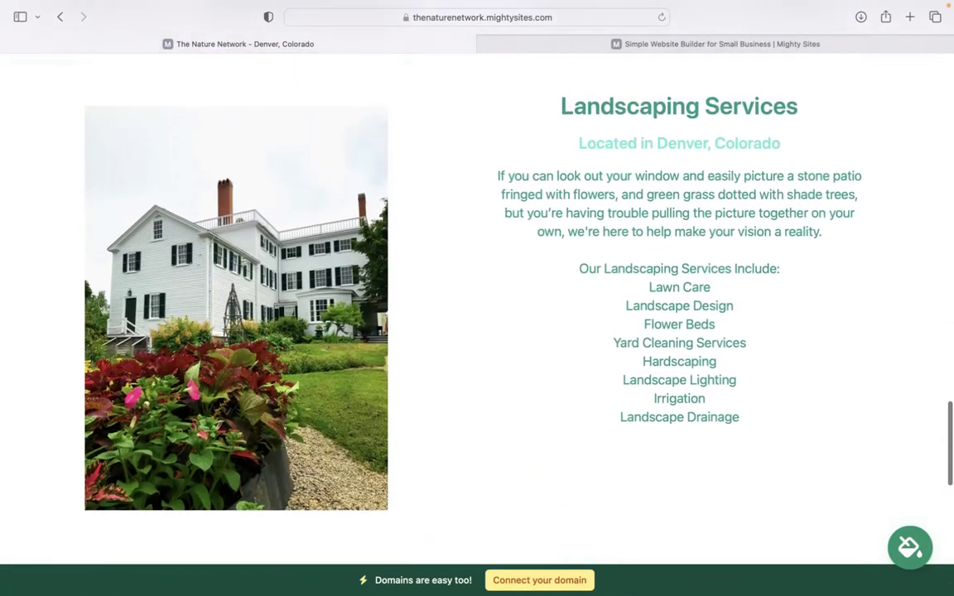
pyautogui.scroll(7, 476, 298)
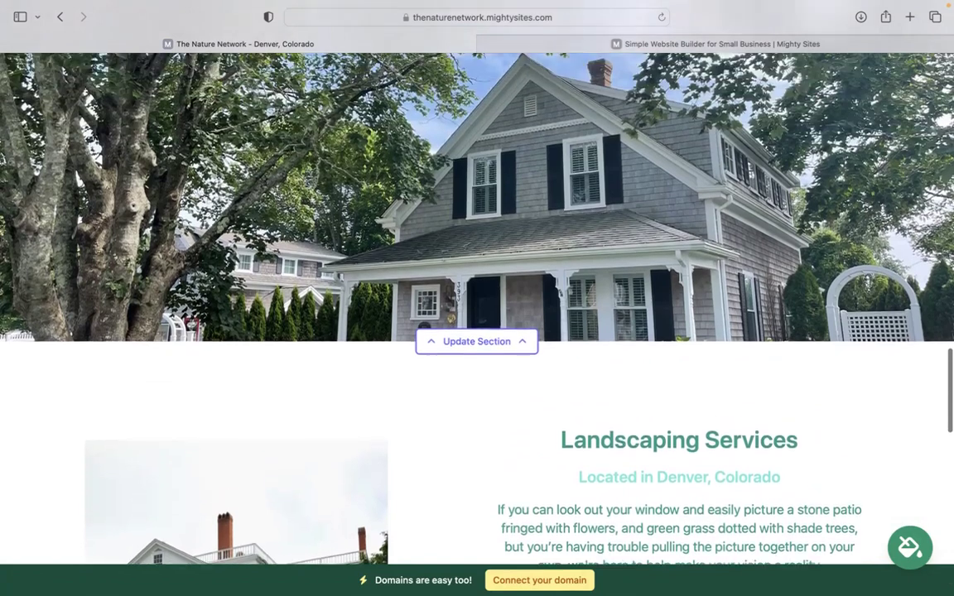
pyautogui.scroll(15, 477, 298)
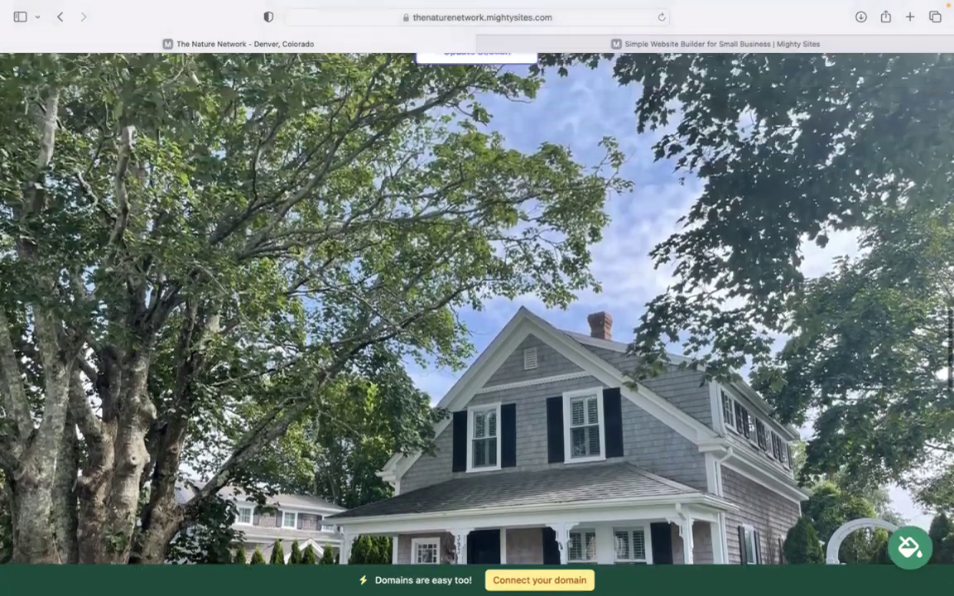
pyautogui.scroll(2, 476, 298)
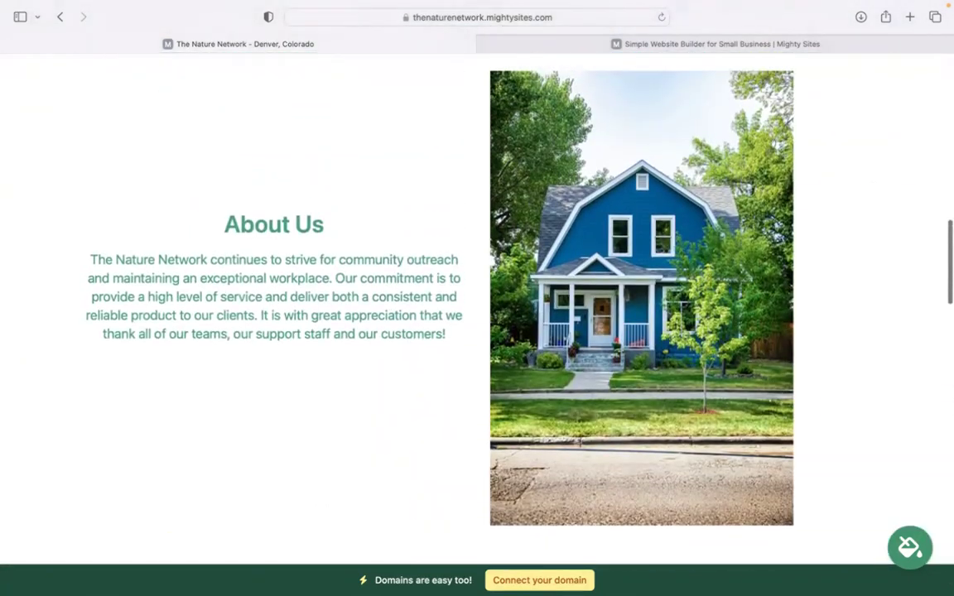
pyautogui.scroll(12, 476, 298)
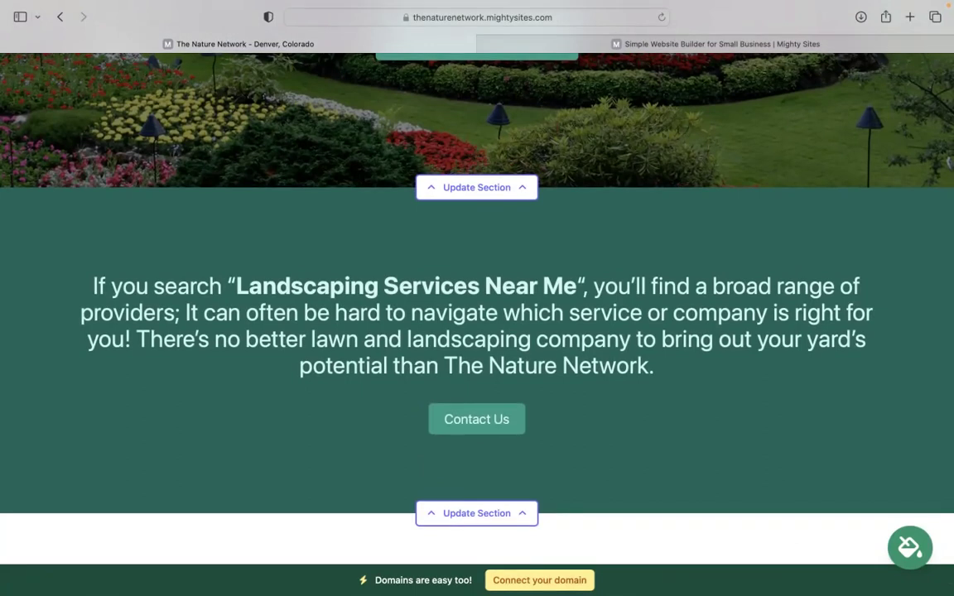
pyautogui.scroll(6, 477, 298)
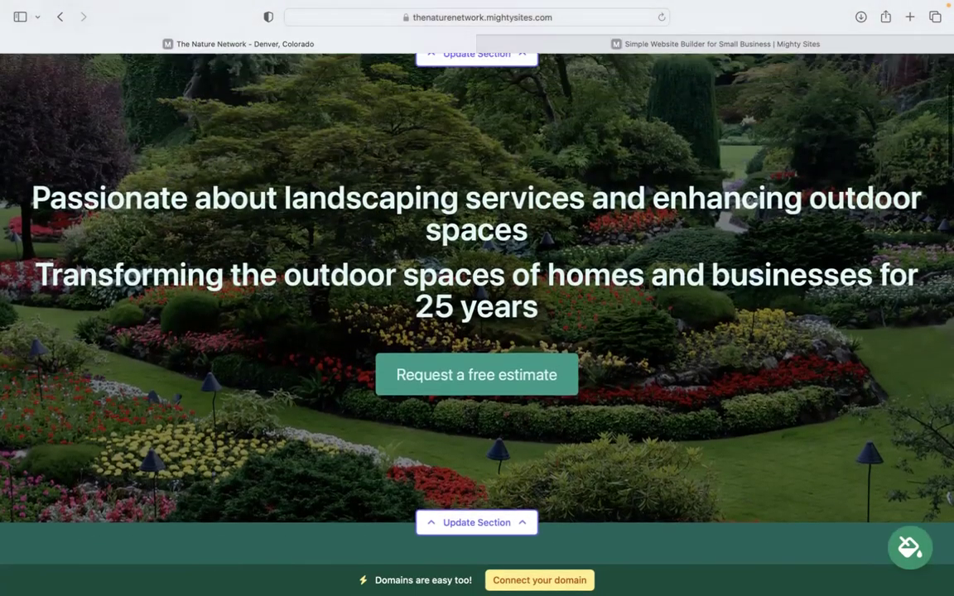